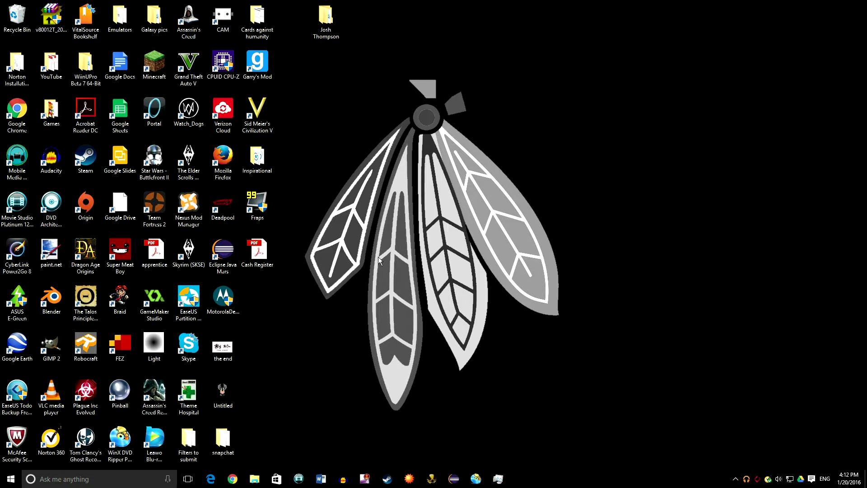
Step: Preview the lights-with-no-logo and snapchat_6 filter images, then close them and the snapchat folder
double_click(224, 437)
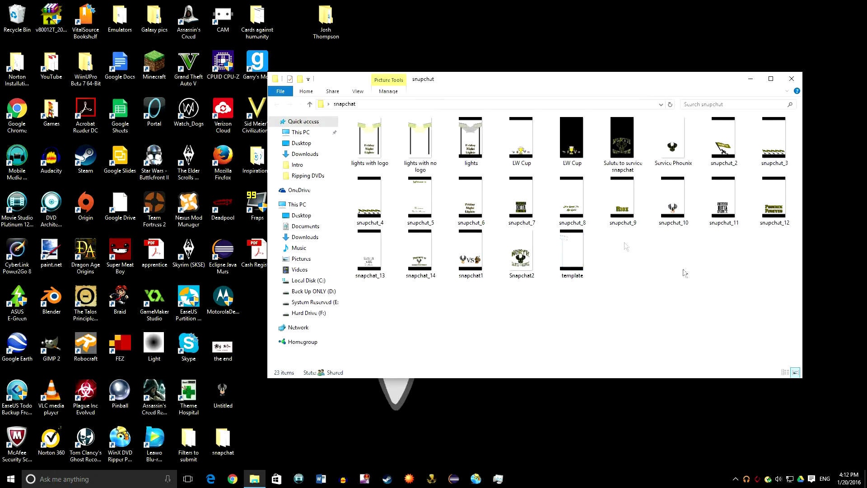
double_click(420, 143)
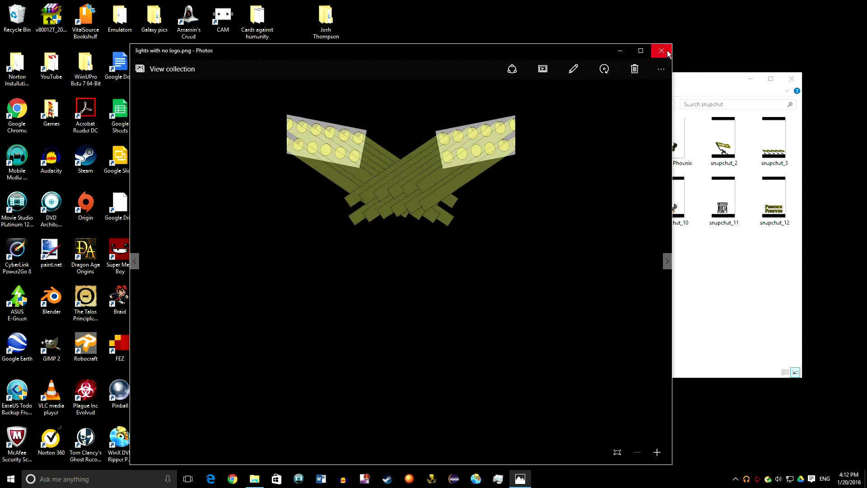
click(659, 56)
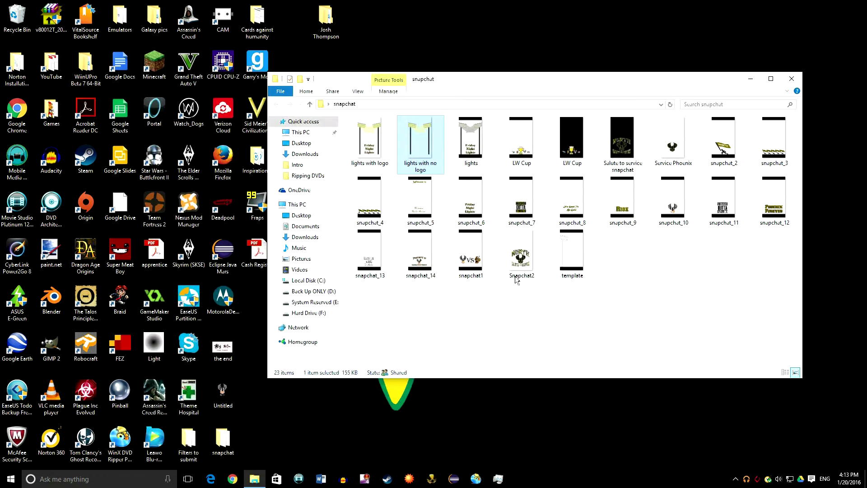
click(478, 200)
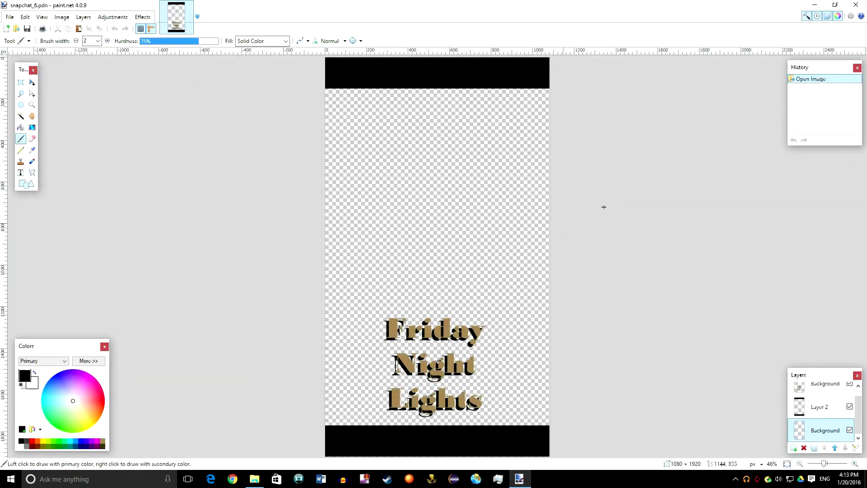
click(864, 5)
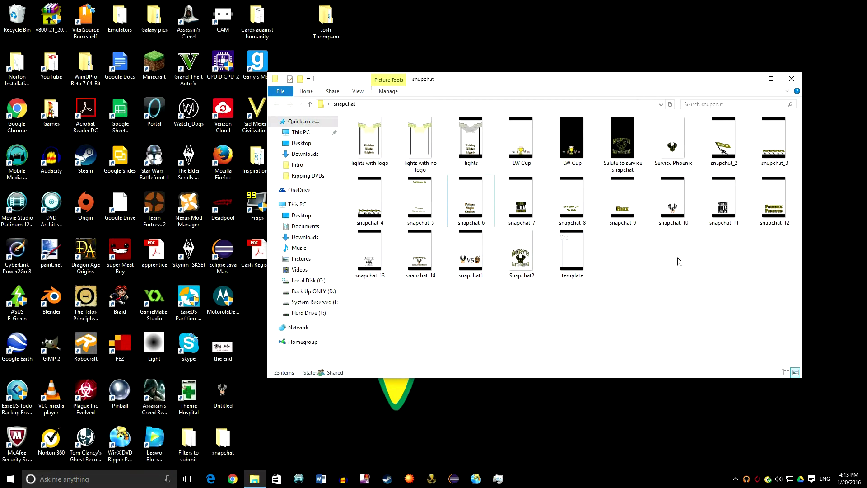
click(750, 78)
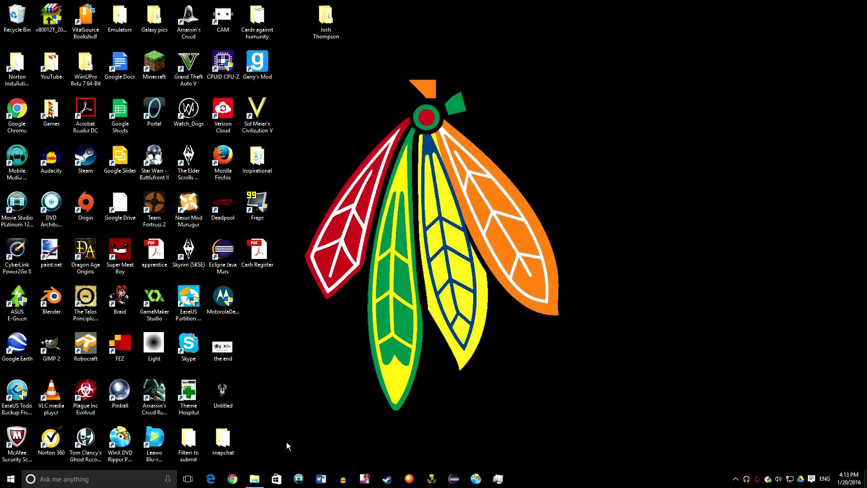
Step: Load snapchat.com/geofilters in Chrome and maximize the browser window
click(232, 479)
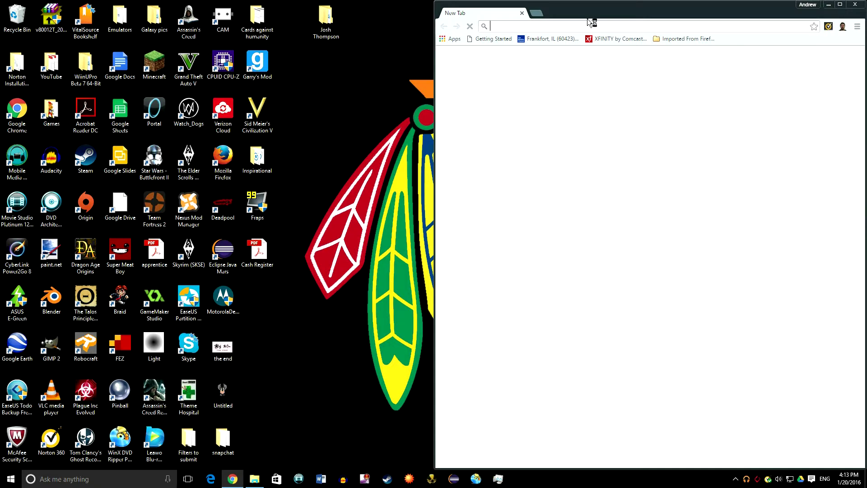
text(snapcha)
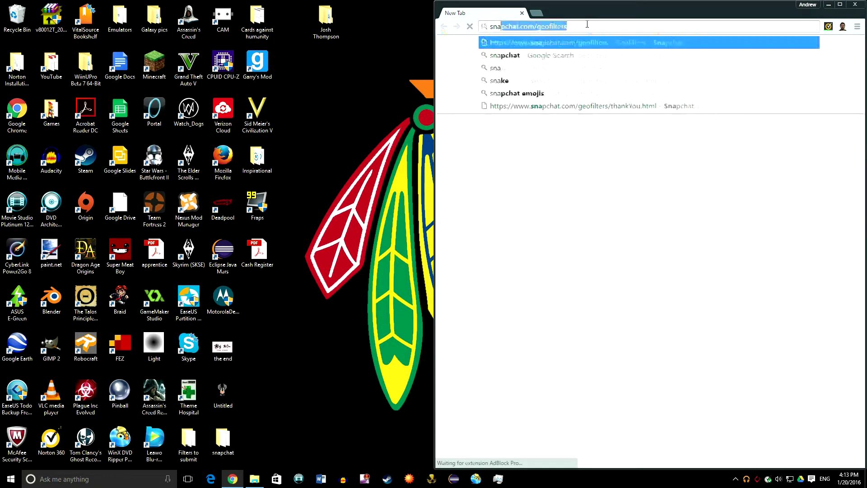
text(t)
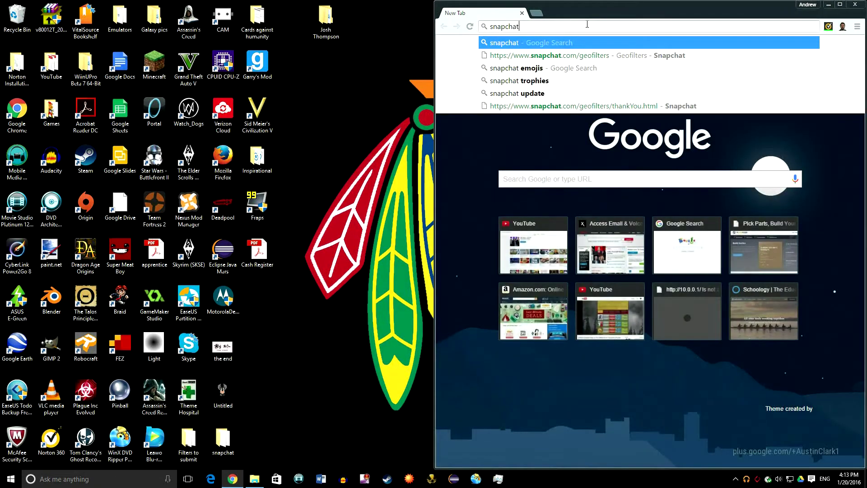
key(Down)
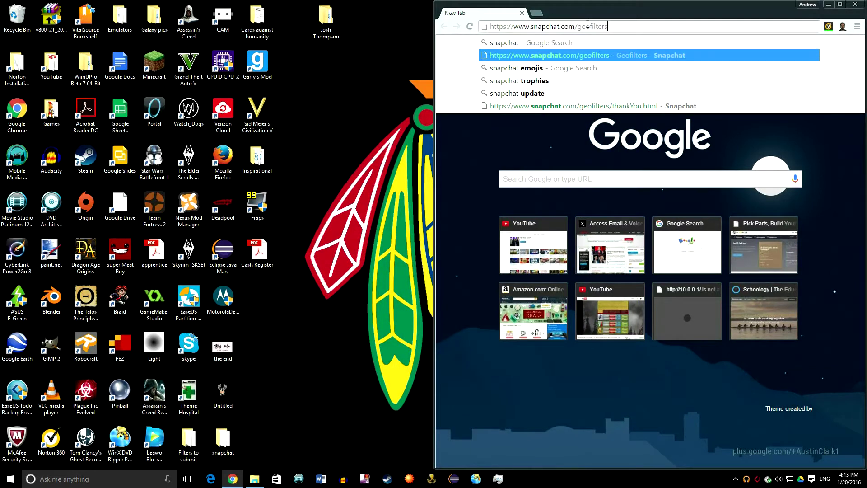
key(Return)
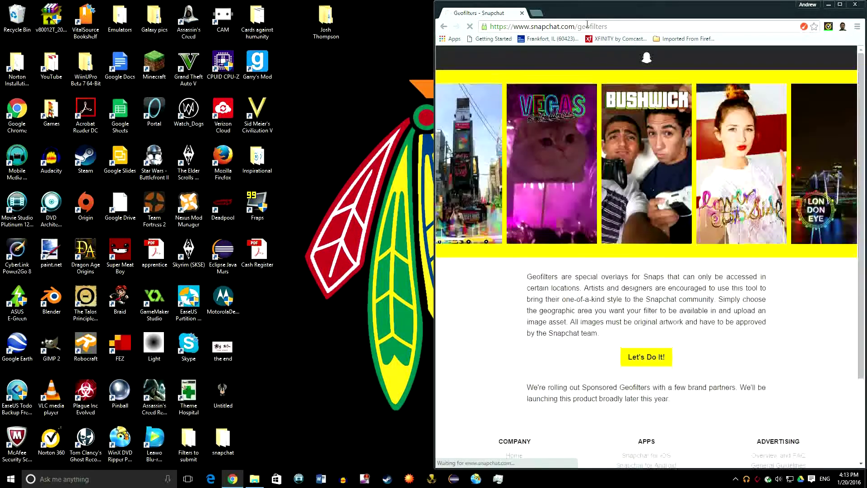
click(841, 6)
scroll(425, 302, down, 1)
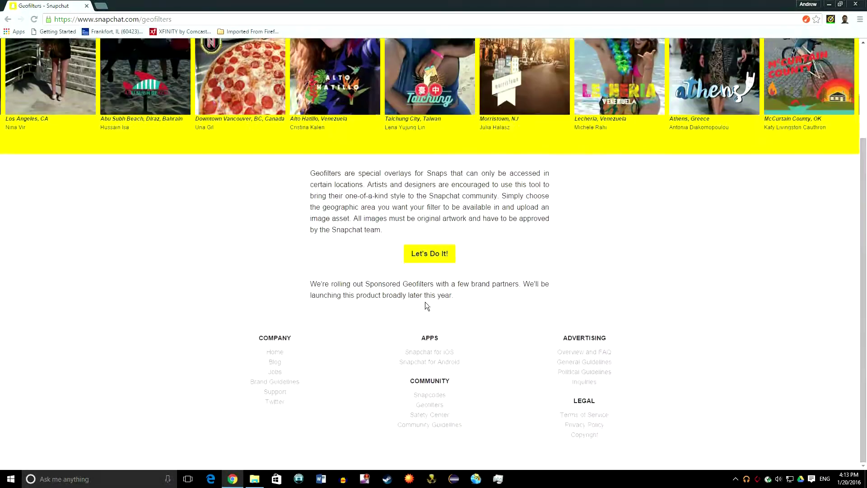
scroll(425, 302, up, 3)
Step: Start with Let's Do It!, read the tips, reach the submission form, then minimize Chrome and launch paint.net
click(434, 379)
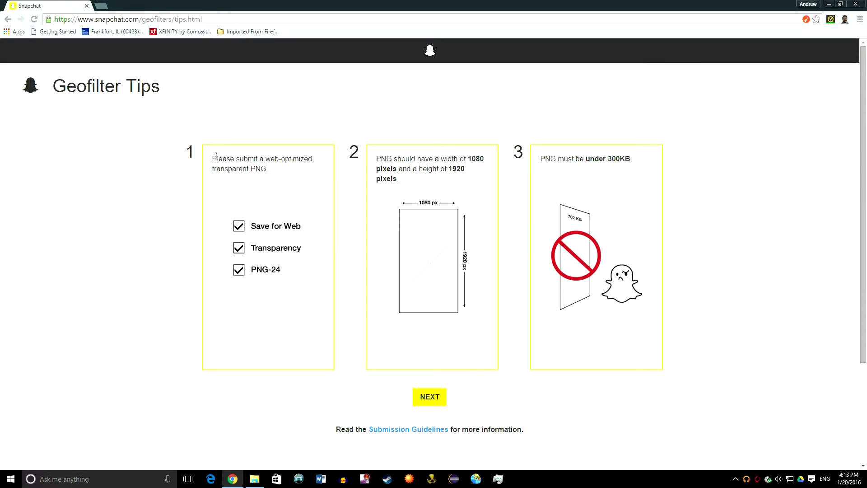
drag(216, 157, 268, 169)
click(270, 198)
click(427, 400)
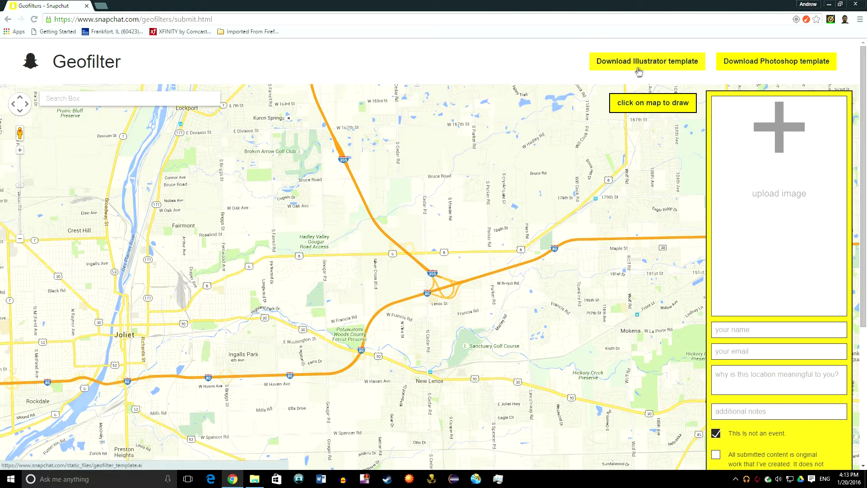
click(829, 4)
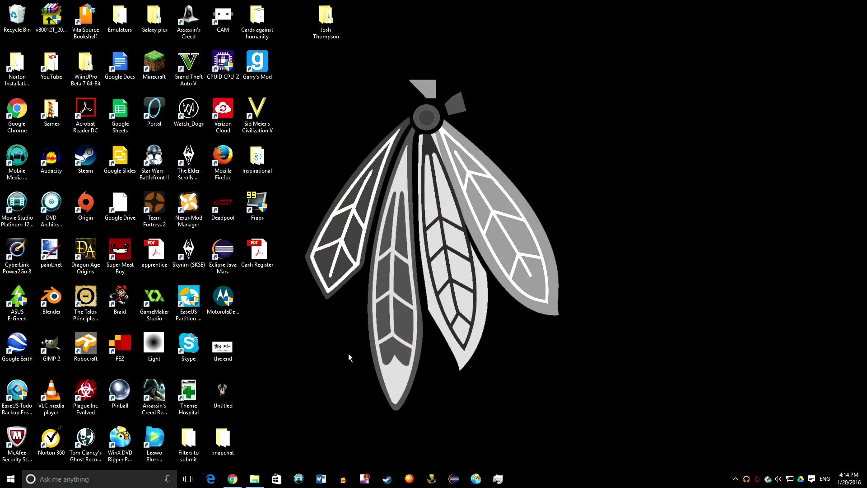
double_click(51, 250)
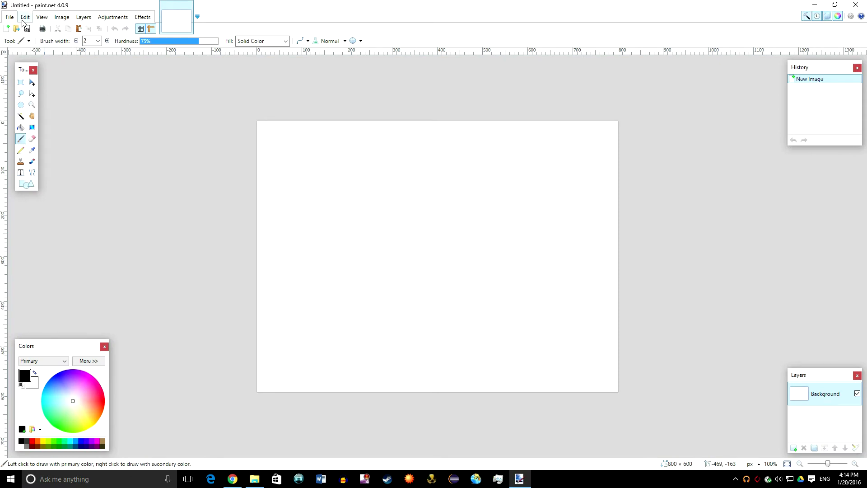
Step: Create a new 1080×1920 pixel image and zoom out to fit the canvas
click(9, 17)
click(18, 25)
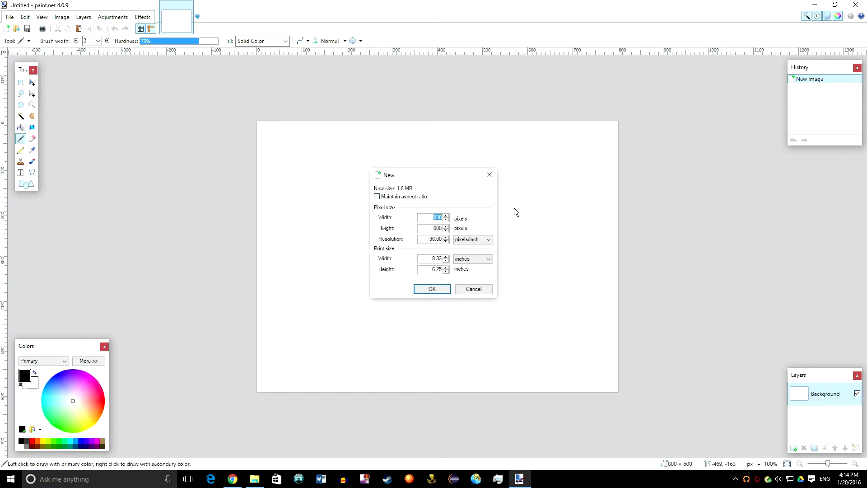
text(108)
text(1920)
key(Return)
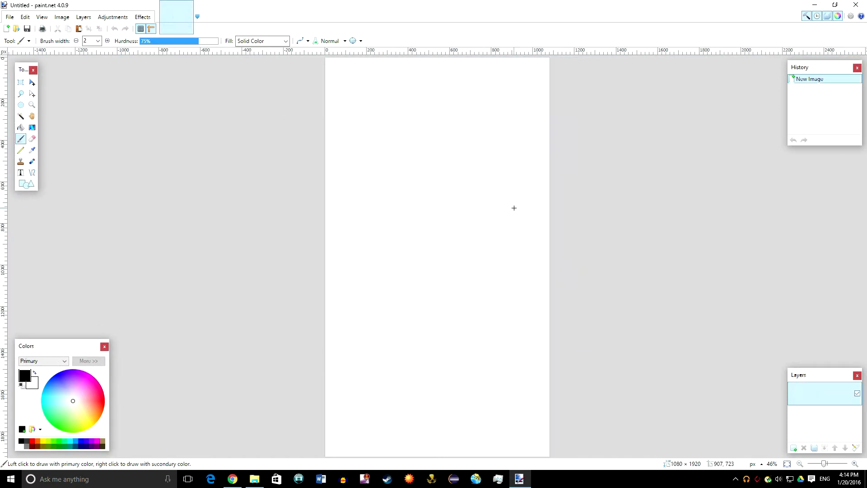
key(ctrl+minus)
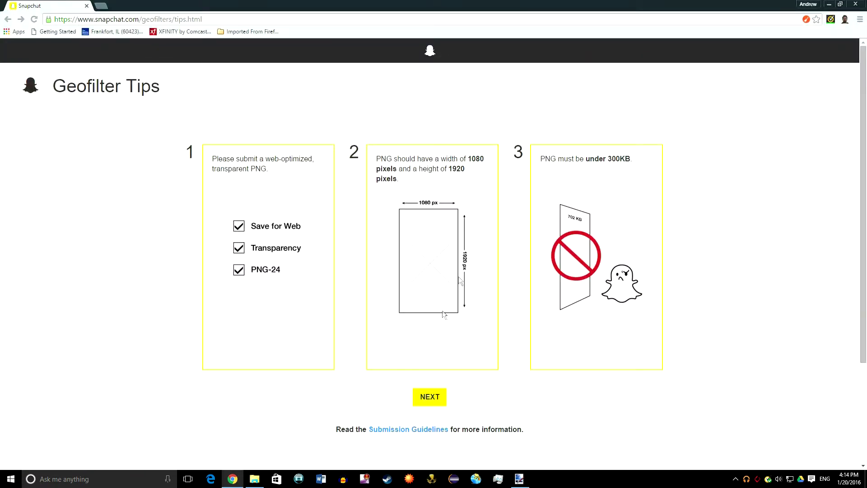
Step: Scroll through the Submission Guidelines page, then Alt+Tab back to paint.net
click(412, 430)
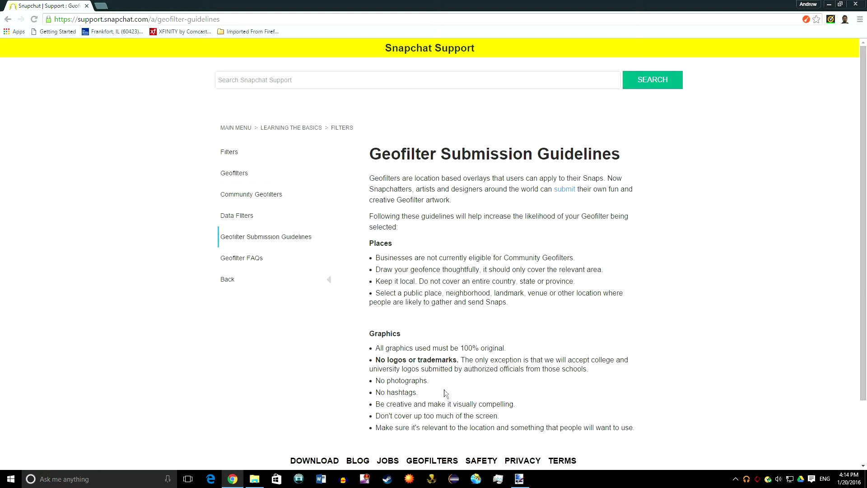
scroll(411, 252, down, 2)
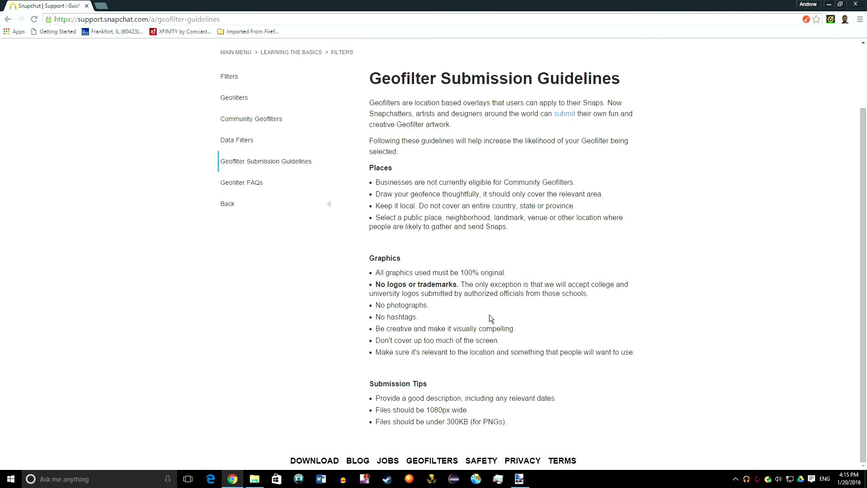
scroll(490, 315, up, 1)
key(alt+Tab)
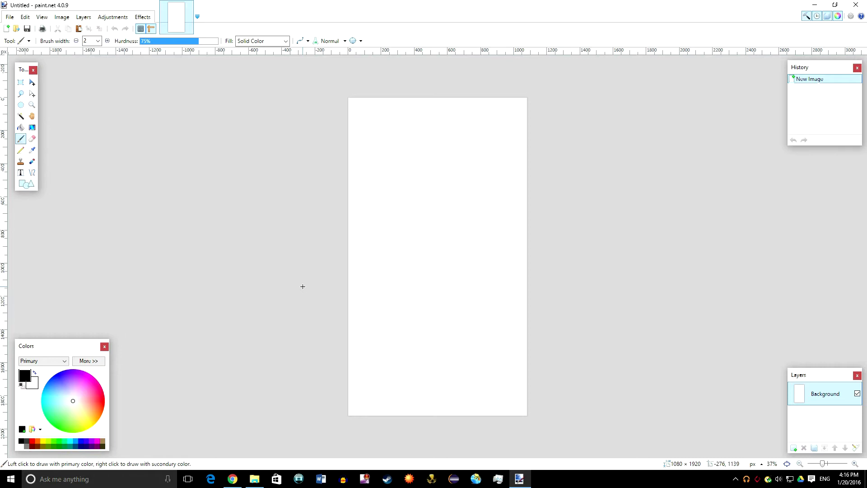
Step: Erase the whole canvas to transparency and add a new layer
key(ctrl+a)
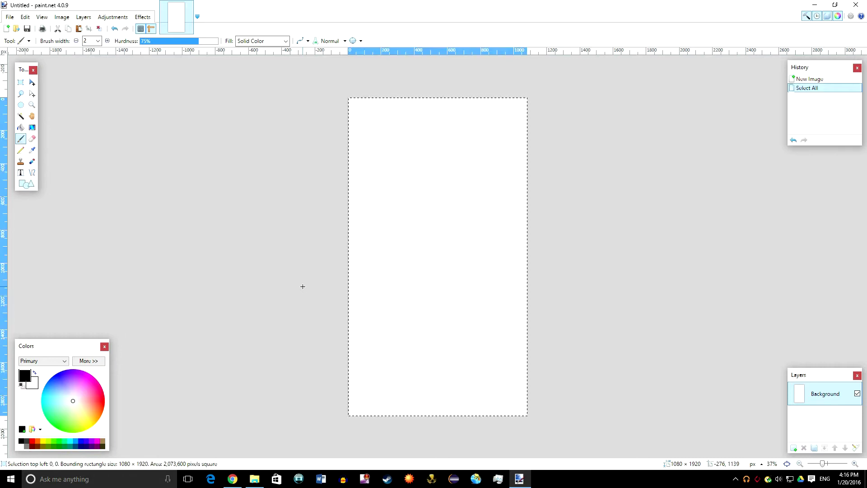
key(Delete)
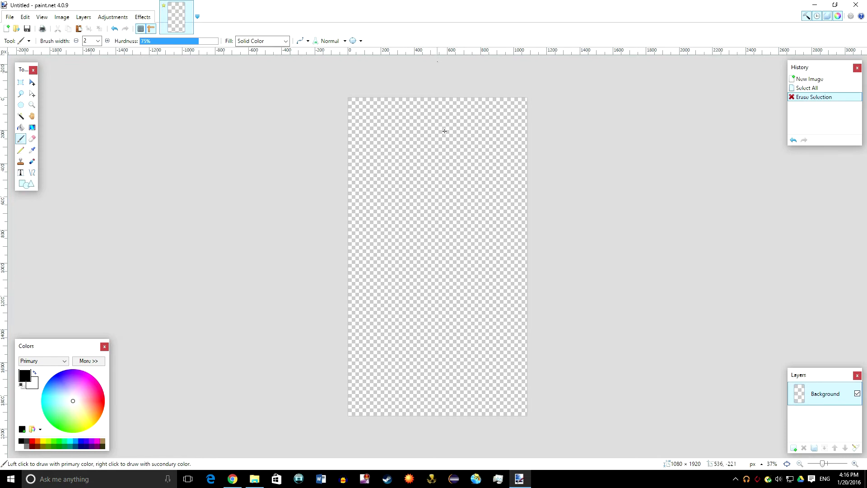
click(794, 447)
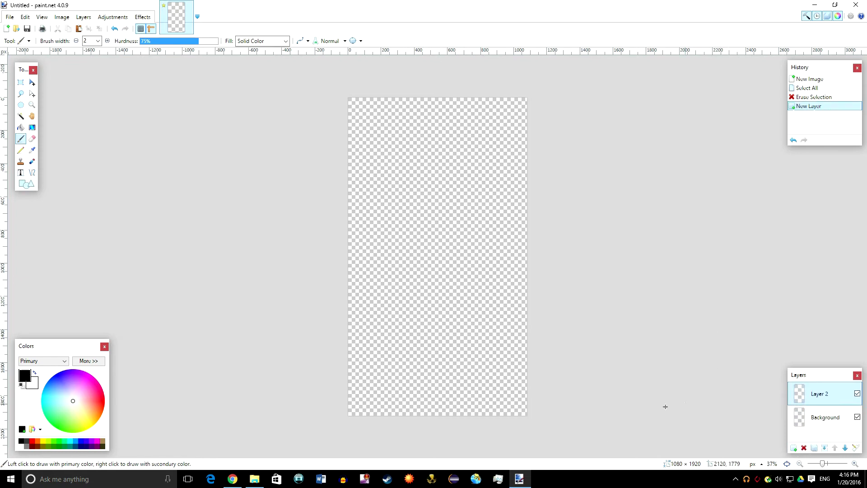
Step: Type the geofilter text at size 84 and move it near the canvas bottom
click(20, 173)
click(410, 284)
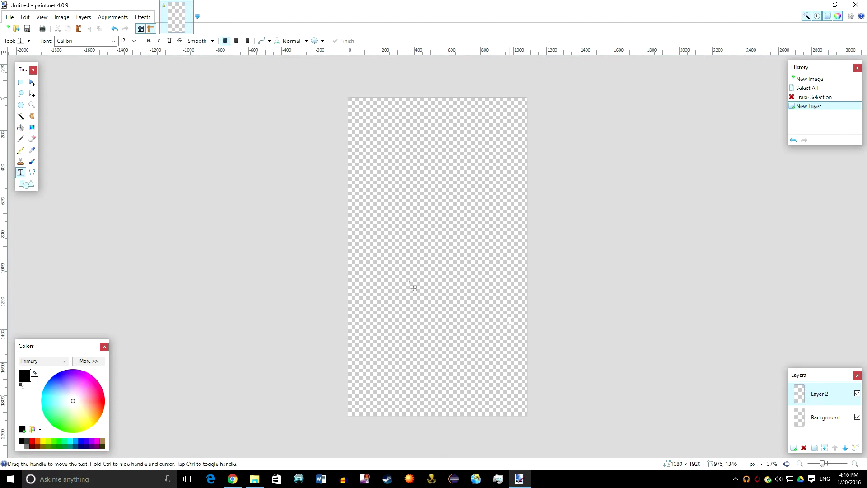
text(T)
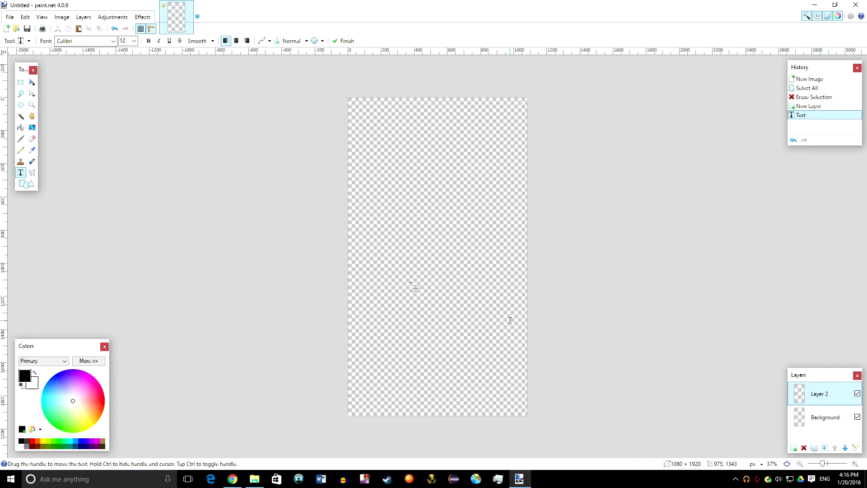
text(exting)
click(133, 41)
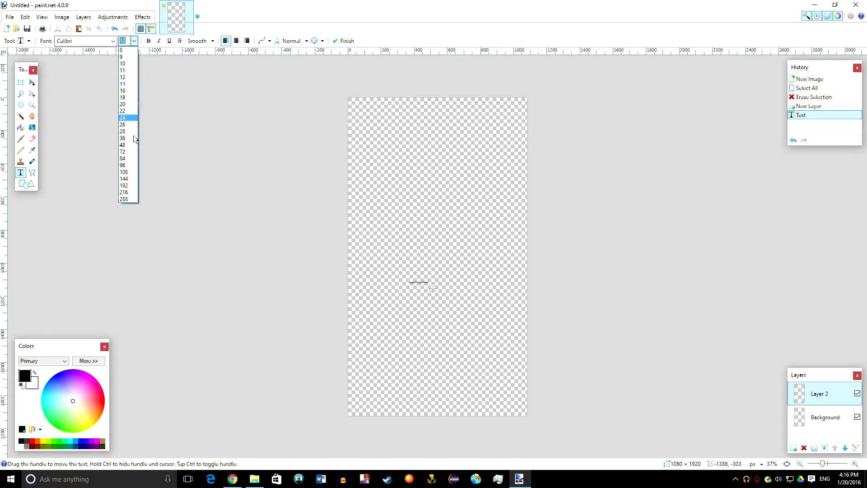
click(125, 159)
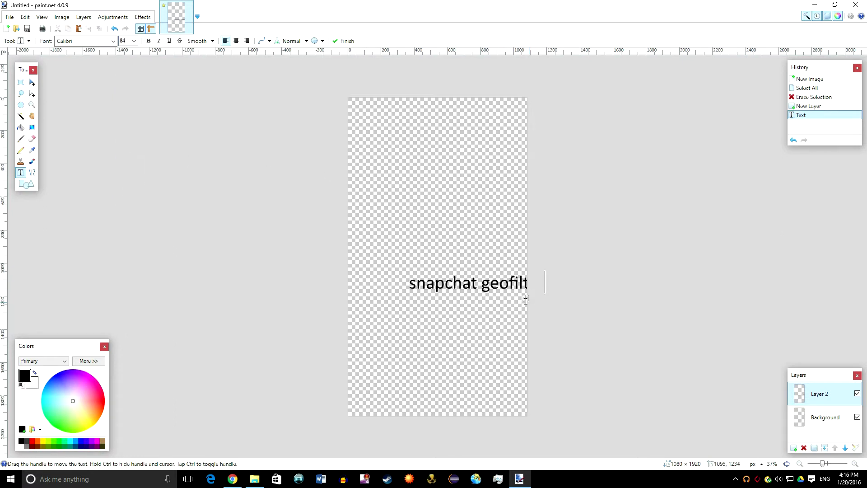
drag(524, 300, 489, 386)
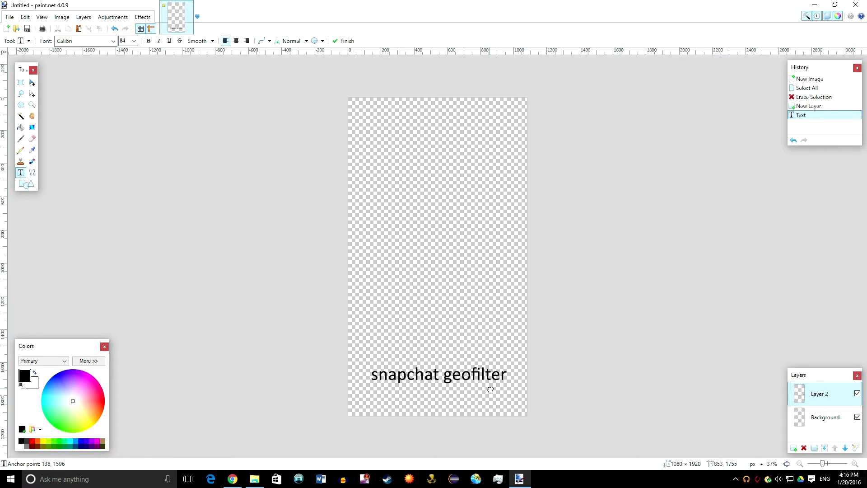
Step: Change the text font to Cooper Black, raise it slightly, and add an empty layer above
click(112, 41)
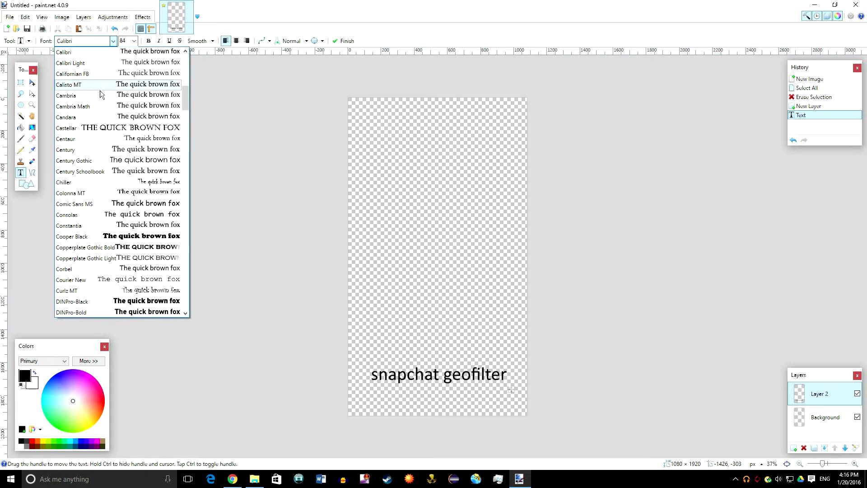
click(124, 236)
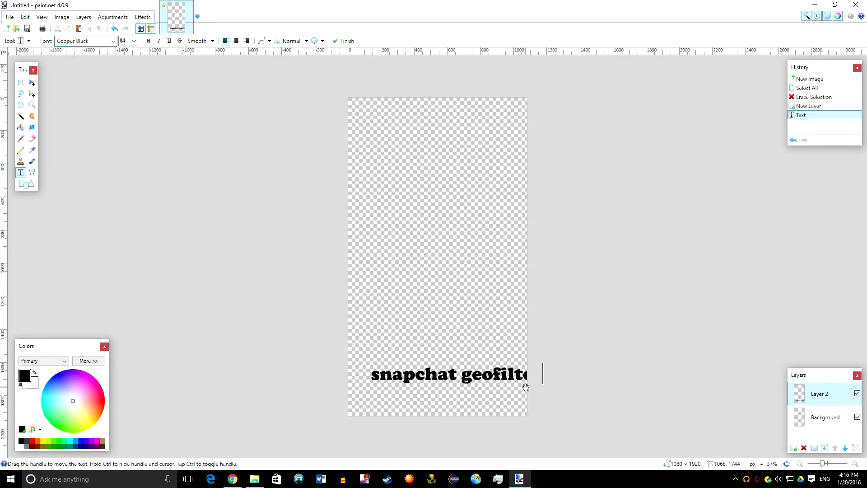
drag(524, 387, 507, 355)
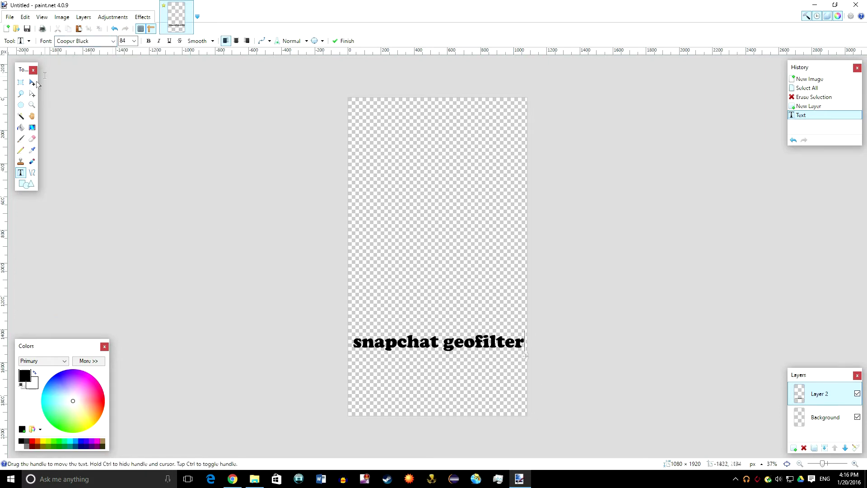
click(795, 451)
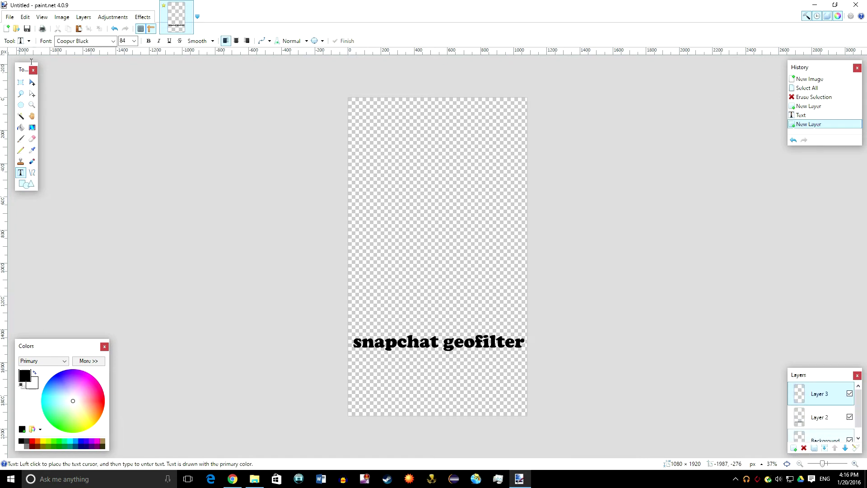
Step: Draw four trial rectangles below, above, and around the text with the Shapes tool
click(26, 183)
drag(362, 366, 466, 396)
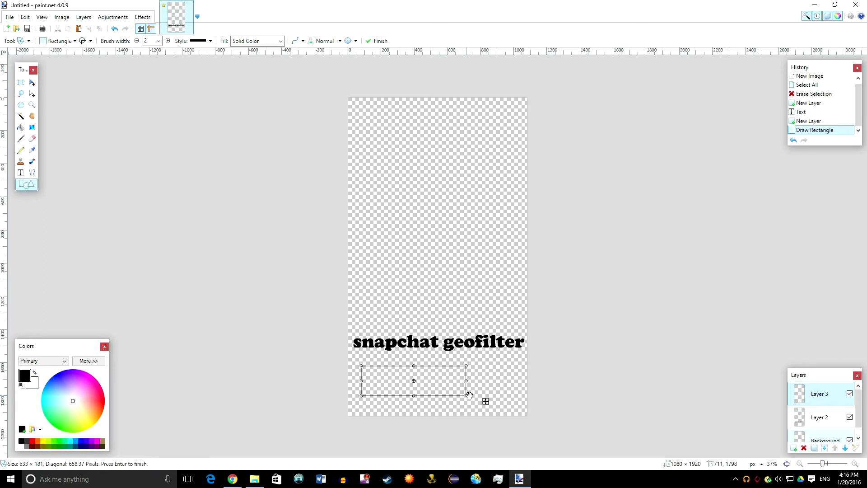
drag(496, 311, 371, 296)
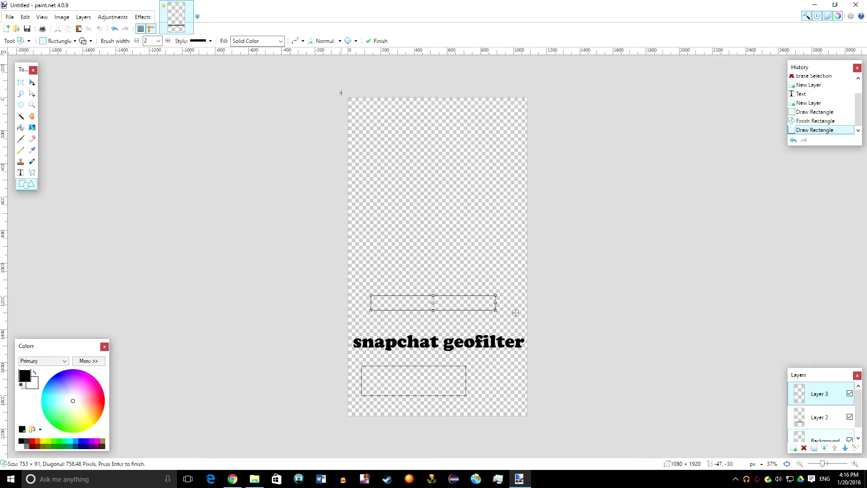
drag(341, 93, 573, 157)
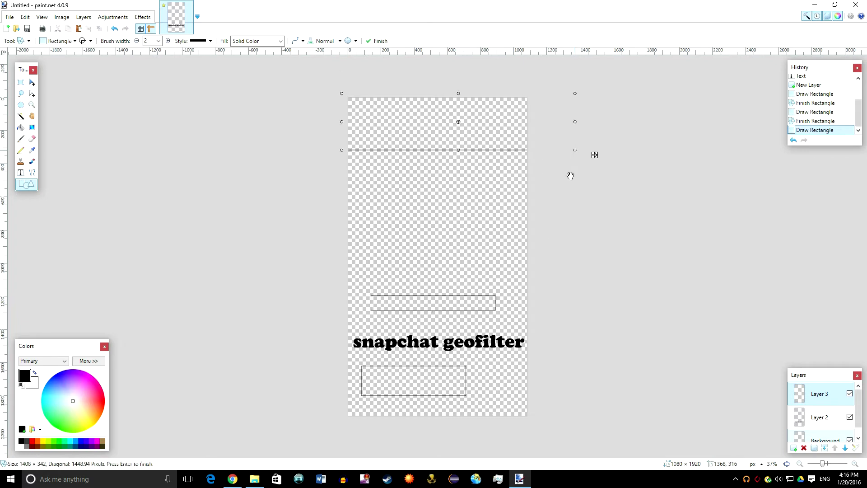
drag(343, 315, 560, 443)
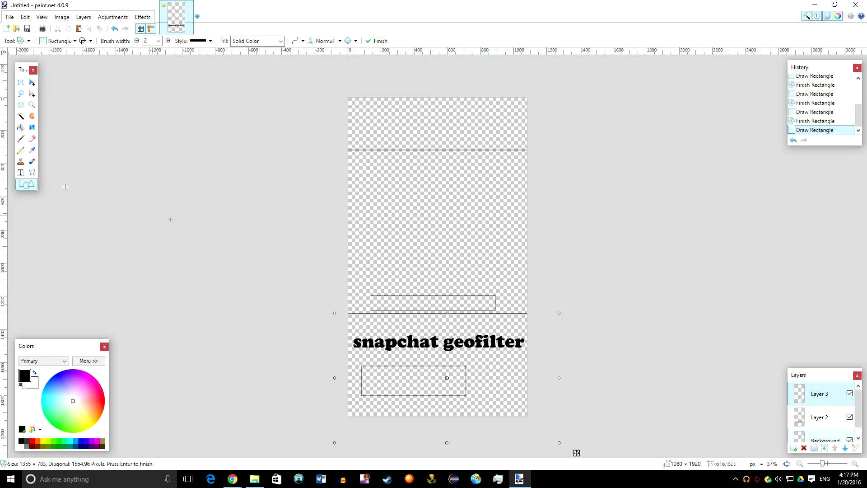
Step: Draw a small trial ellipse, then undo back to only the first rectangle below the text
click(51, 41)
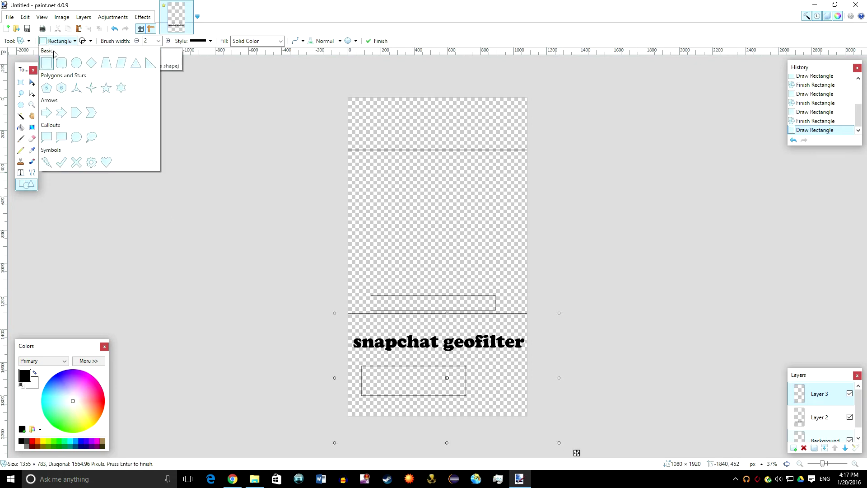
click(77, 62)
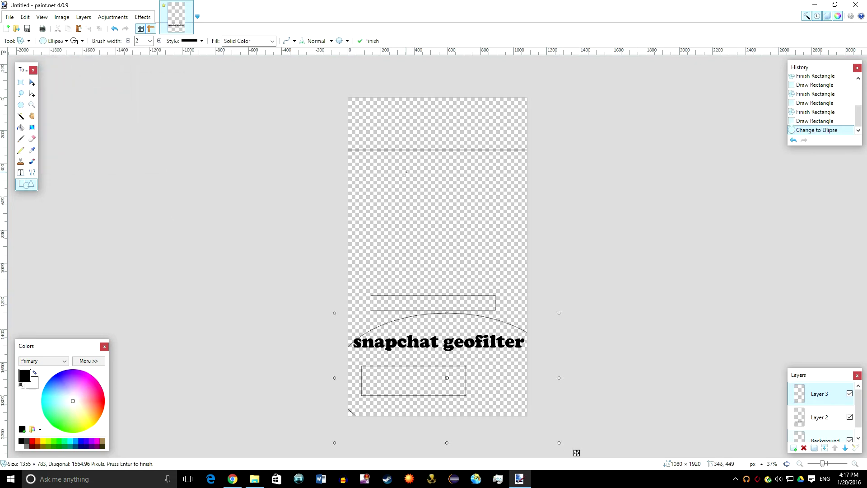
mouse_move(406, 171)
mouse_down()
mouse_move(459, 202)
mouse_move(433, 271)
mouse_move(432, 221)
mouse_up()
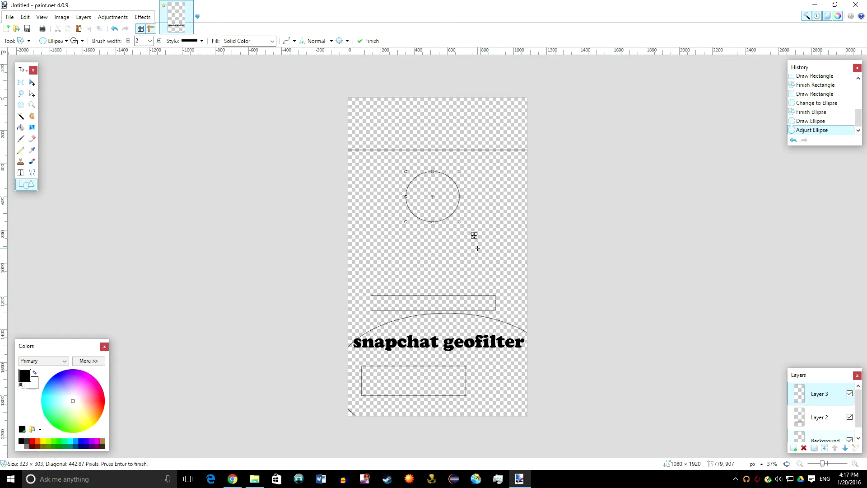
key(ctrl+z)
key(ctrl+z)
key(ctrl+z)
key(ctrl+z)
key(ctrl+z)
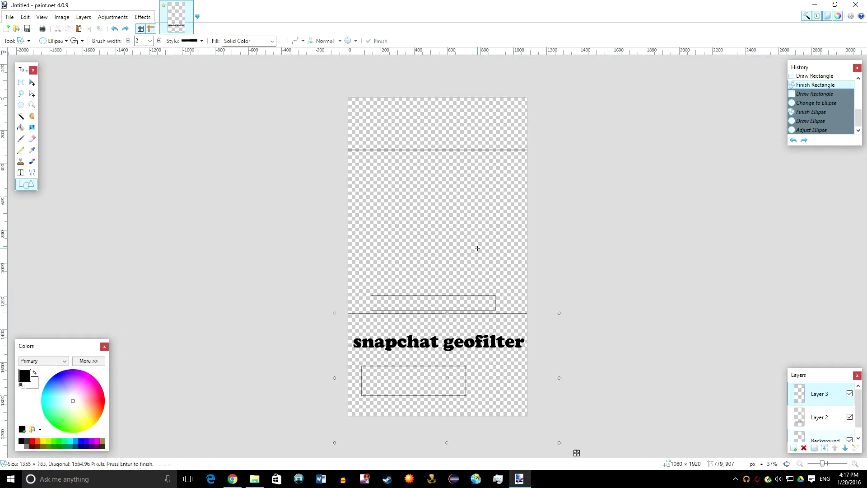
key(ctrl+z)
key(ctrl+z)
key(ctrl+z)
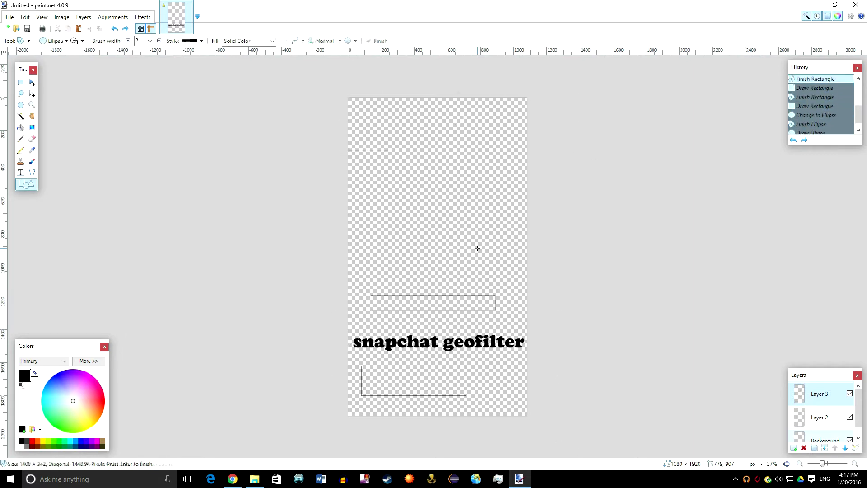
key(ctrl+z)
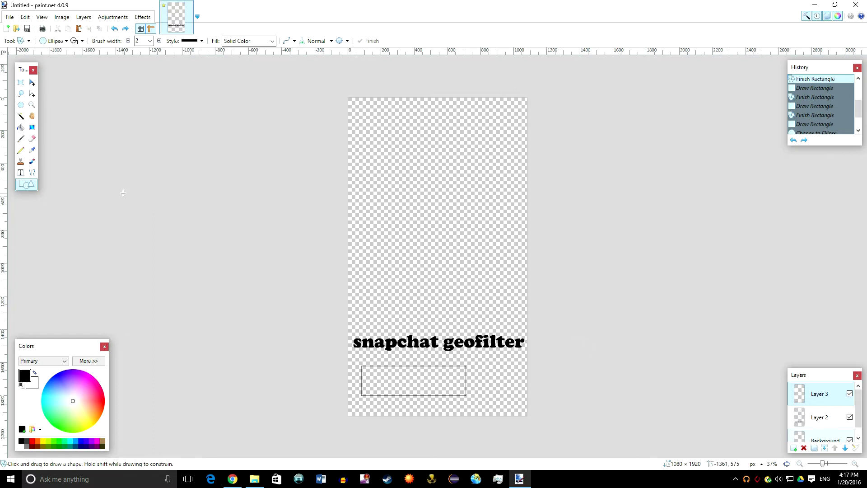
Step: Start Save As to the Desktop, briefly checking the geofilter guidelines in Chrome
click(13, 18)
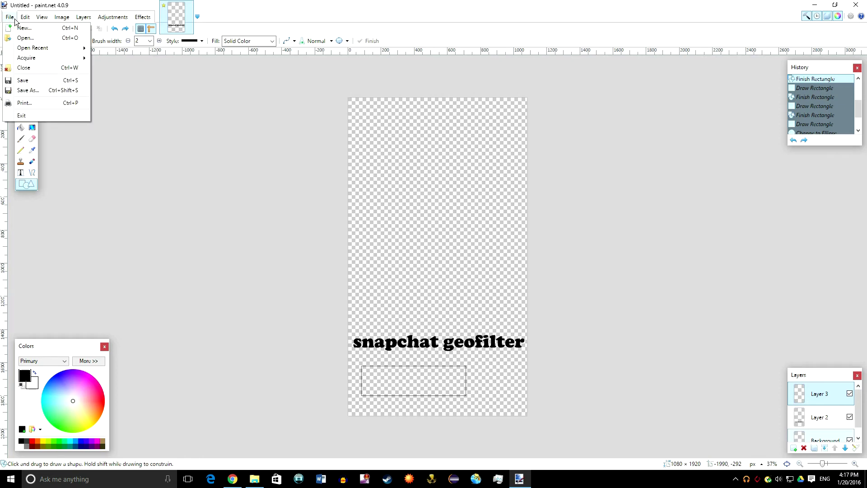
click(28, 90)
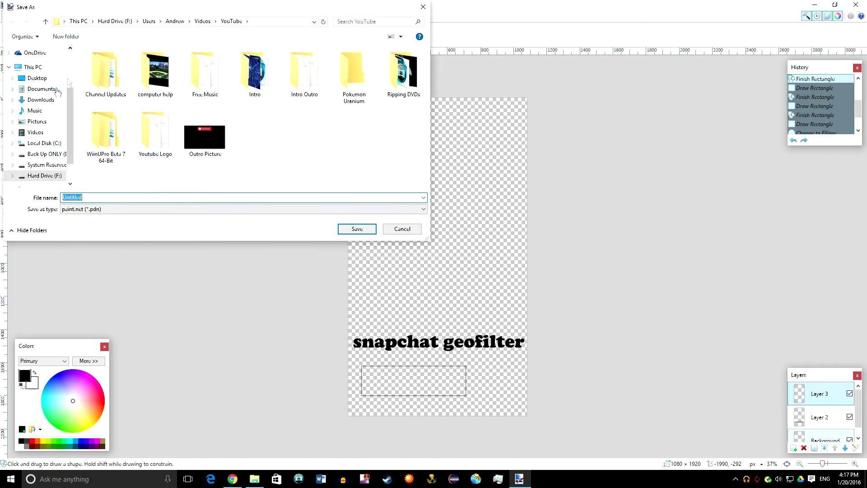
click(43, 78)
scroll(271, 122, down, 5)
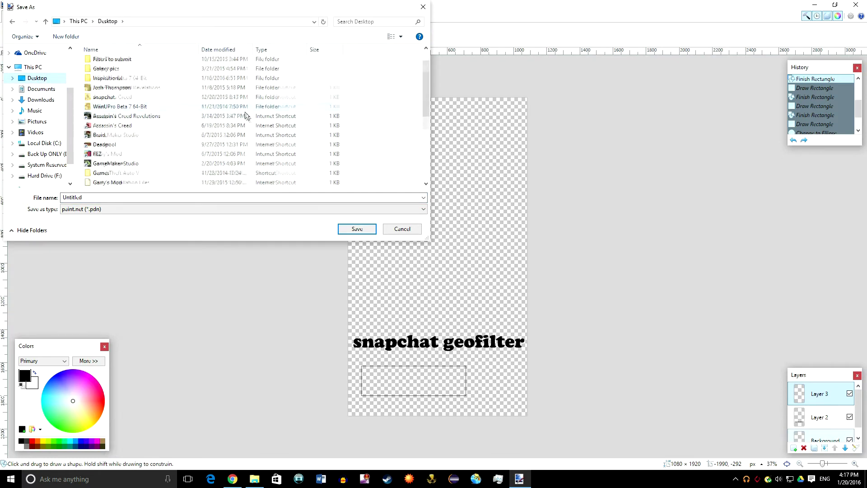
scroll(298, 125, up, 5)
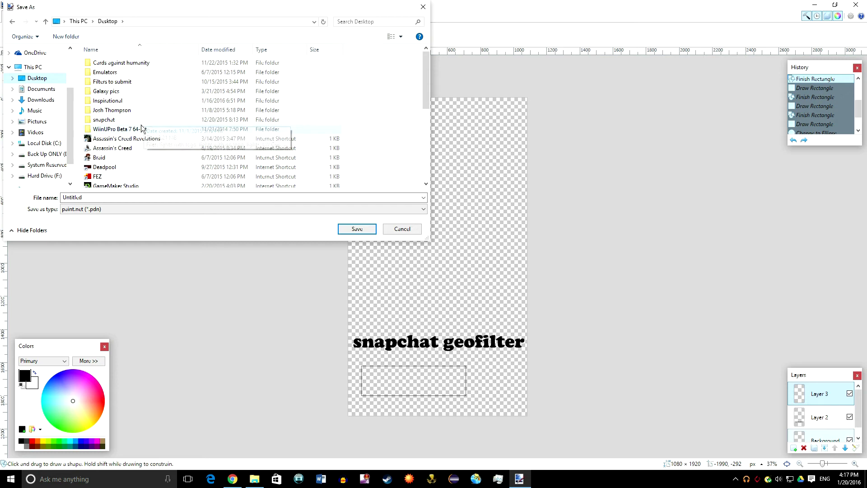
scroll(366, 155, down, 5)
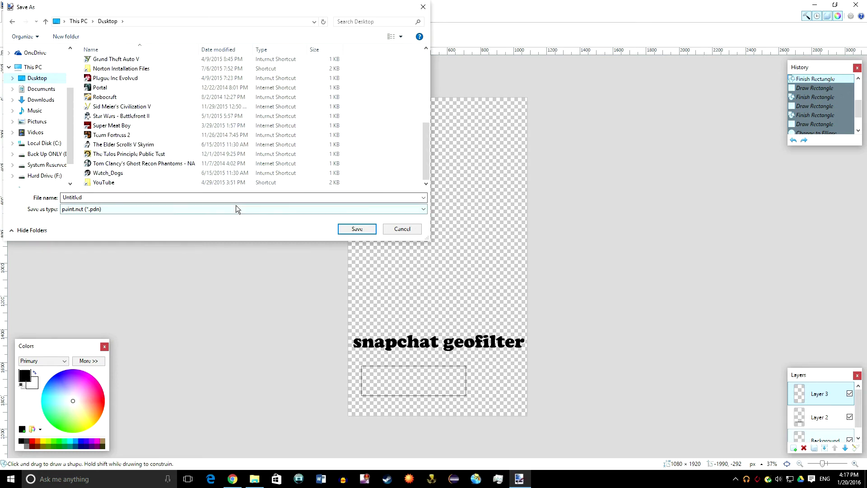
click(179, 210)
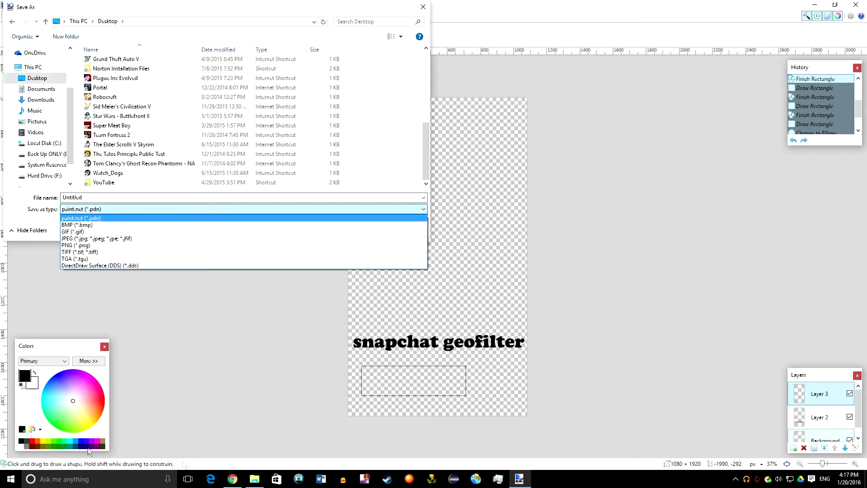
click(232, 480)
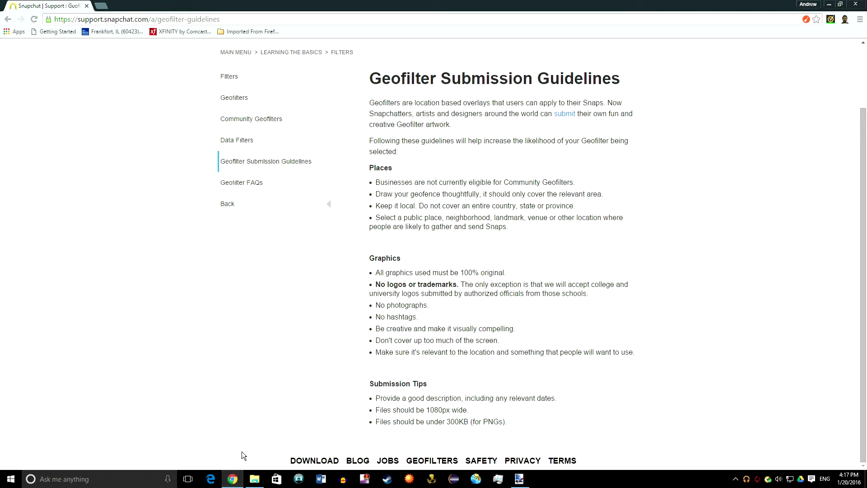
click(520, 478)
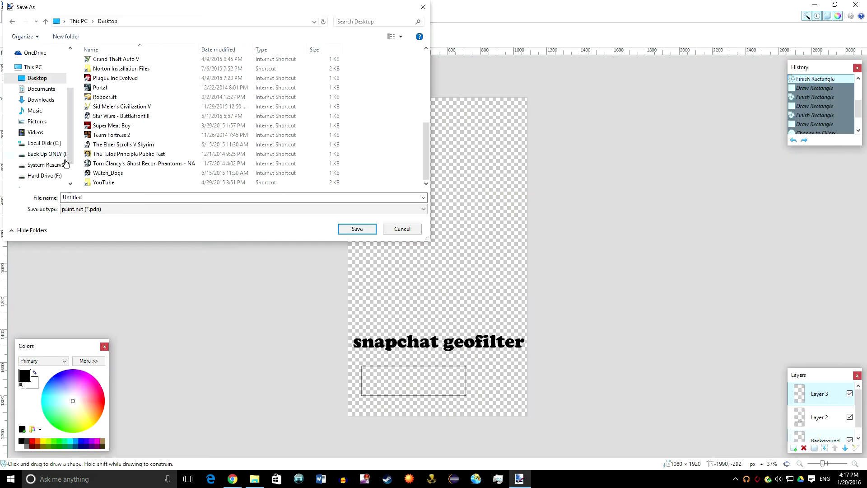
Step: Set the file type to PNG and name the file 'filter bc i wanta'
click(125, 209)
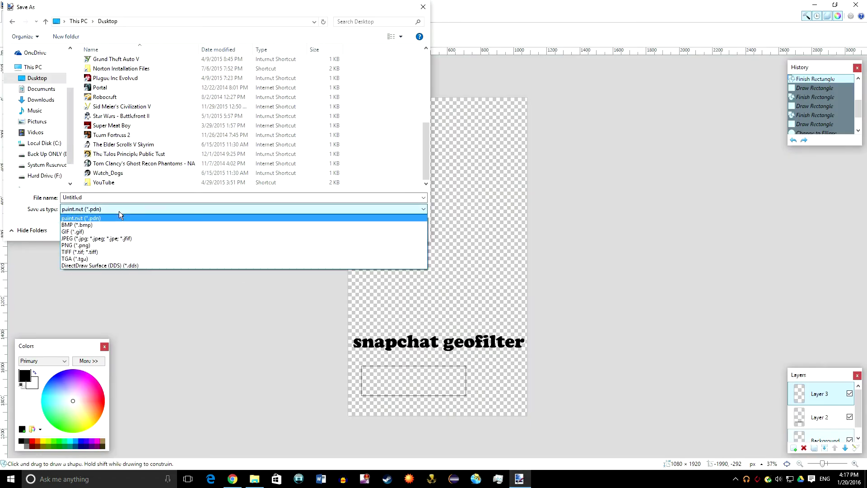
click(113, 244)
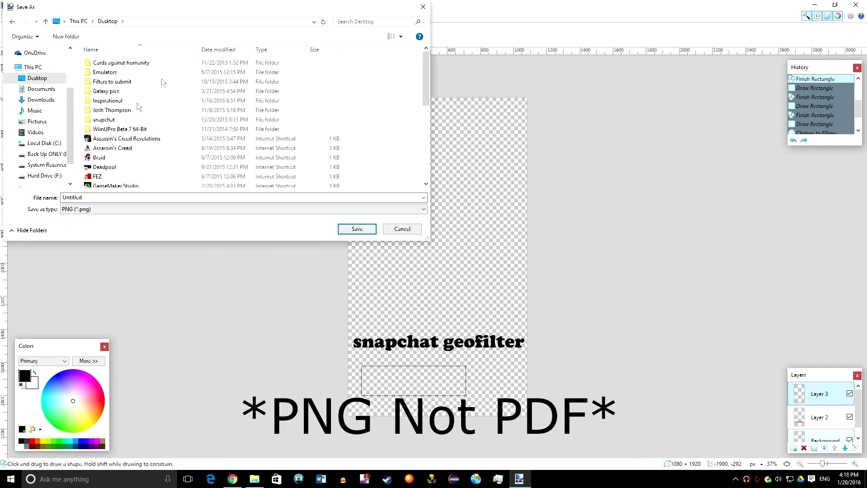
click(357, 228)
key(Escape)
click(86, 199)
key(BackSpace)
key(BackSpace)
key(BackSpace)
key(BackSpace)
key(BackSpace)
key(BackSpace)
key(BackSpace)
key(BackSpace)
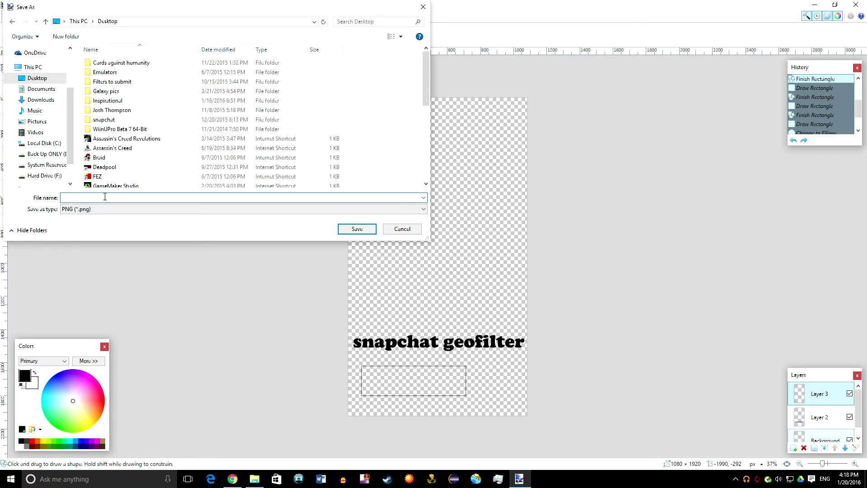
text(filter bc i wanta)
Step: Reach the PNG settings and select 32-bit depth, checking the Geofilter Tips page meanwhile
click(361, 228)
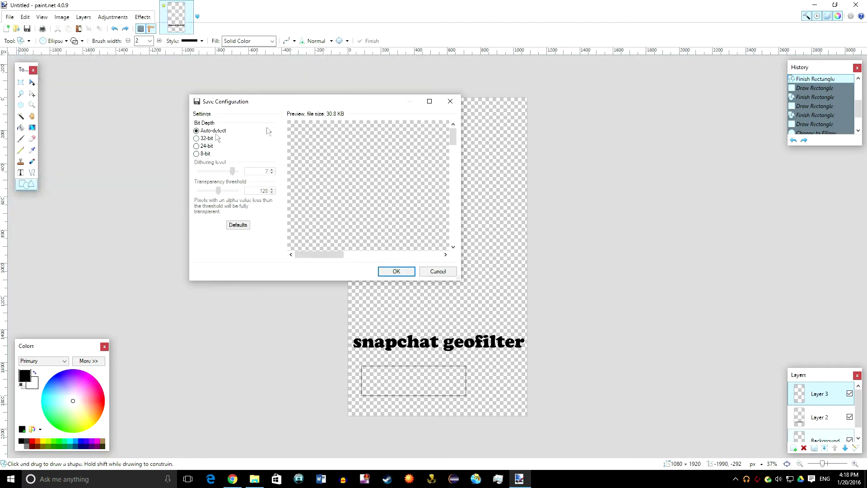
drag(392, 212, 455, 262)
click(199, 138)
click(234, 480)
scroll(376, 225, up, 2)
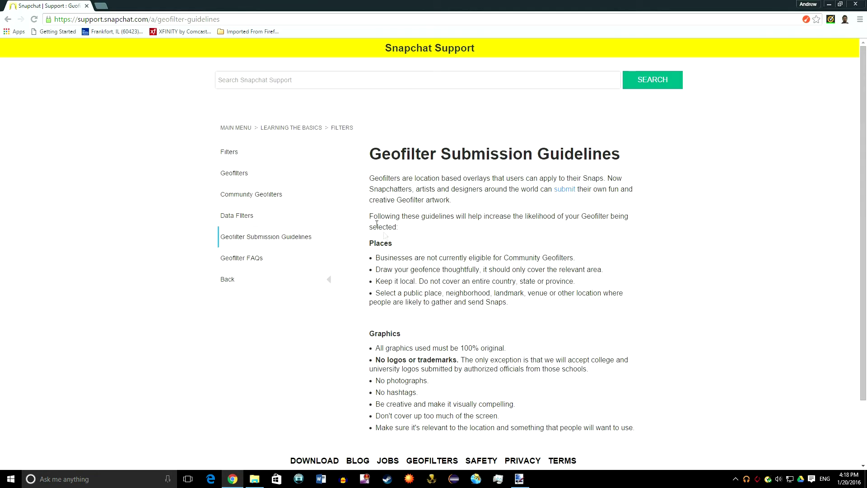
click(8, 19)
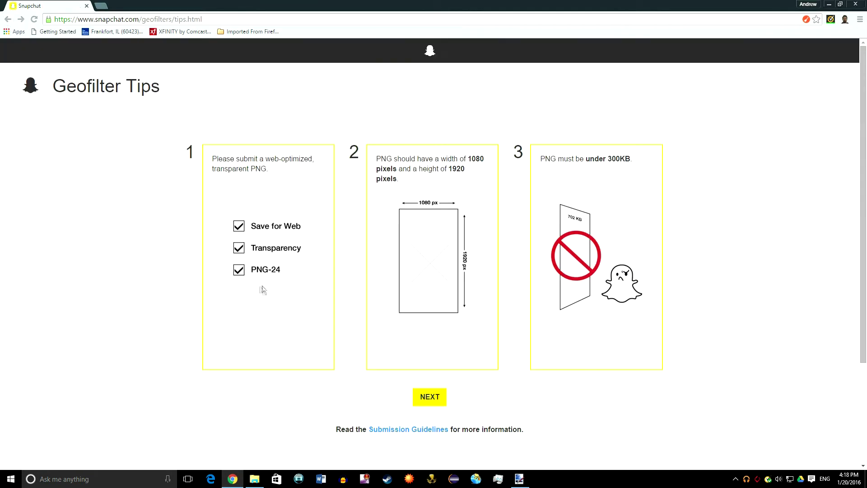
click(520, 479)
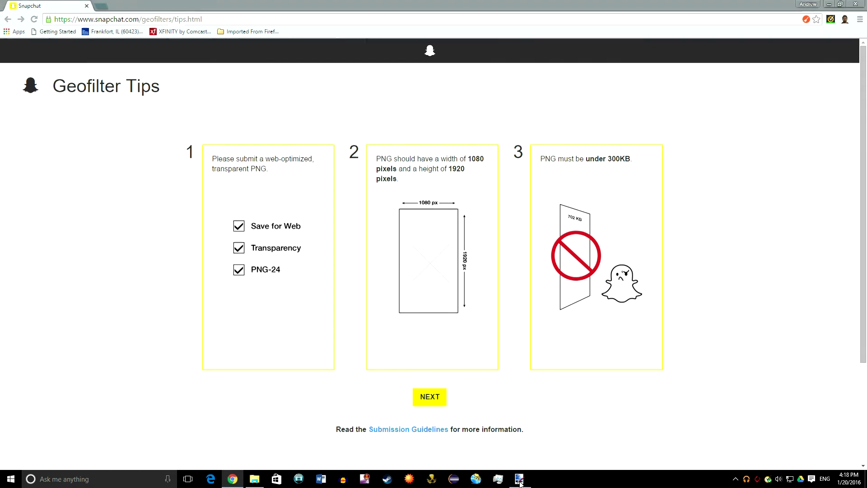
Step: Settle on 32-bit rather than 24-bit, confirm, and flatten the layers to finish saving
click(201, 148)
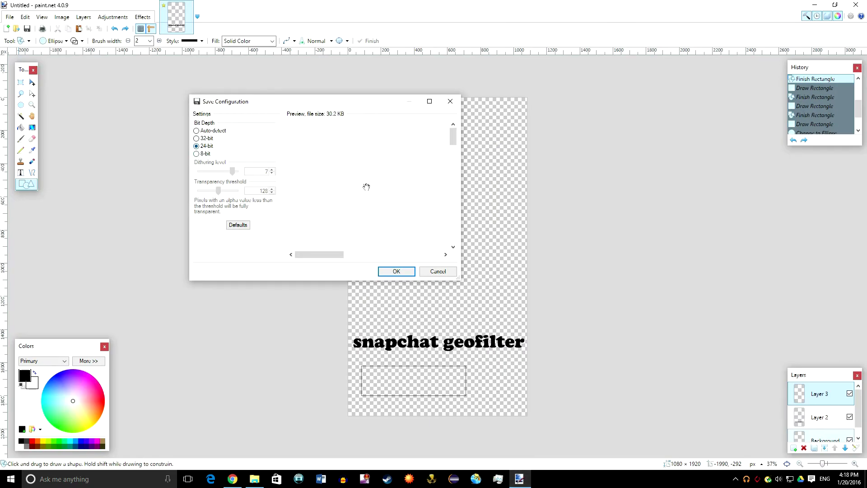
scroll(366, 186, down, 5)
scroll(422, 193, up, 5)
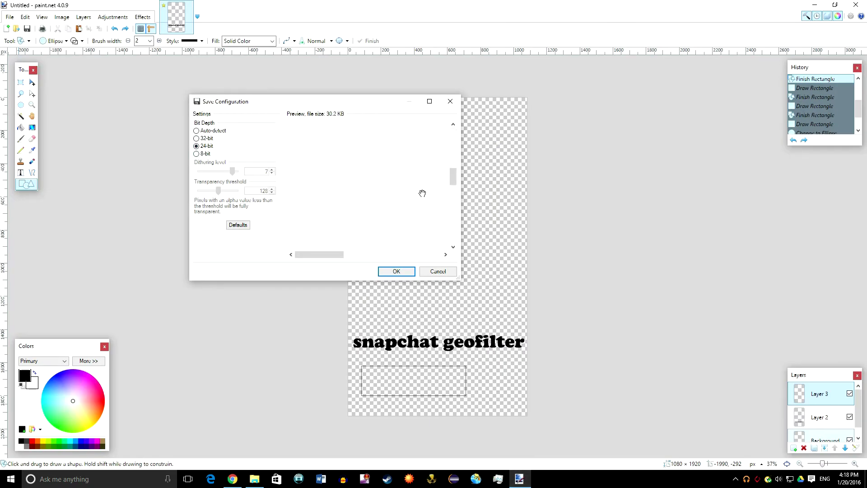
click(209, 139)
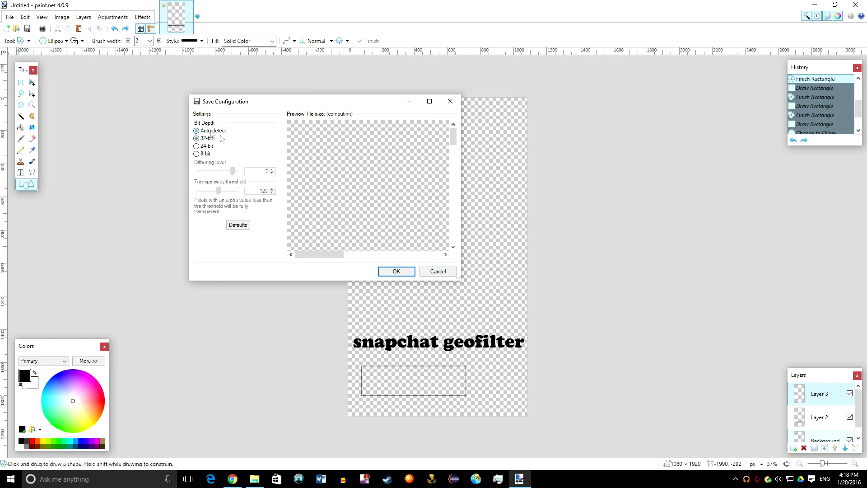
click(408, 271)
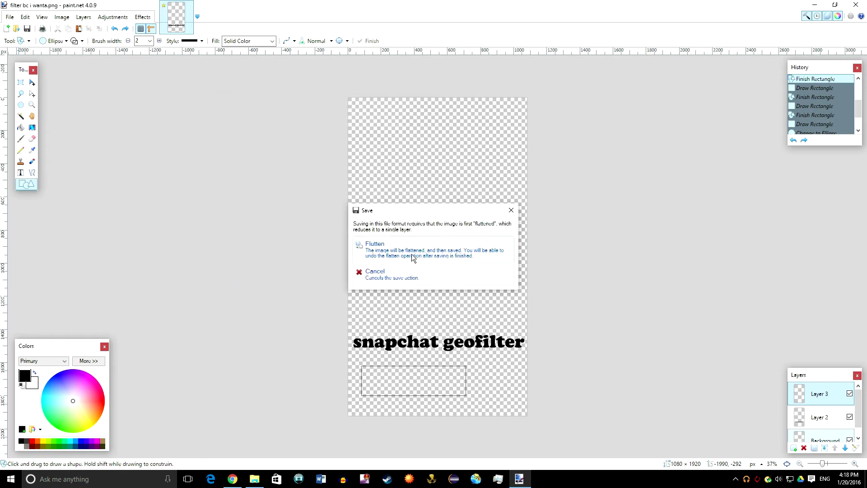
click(411, 254)
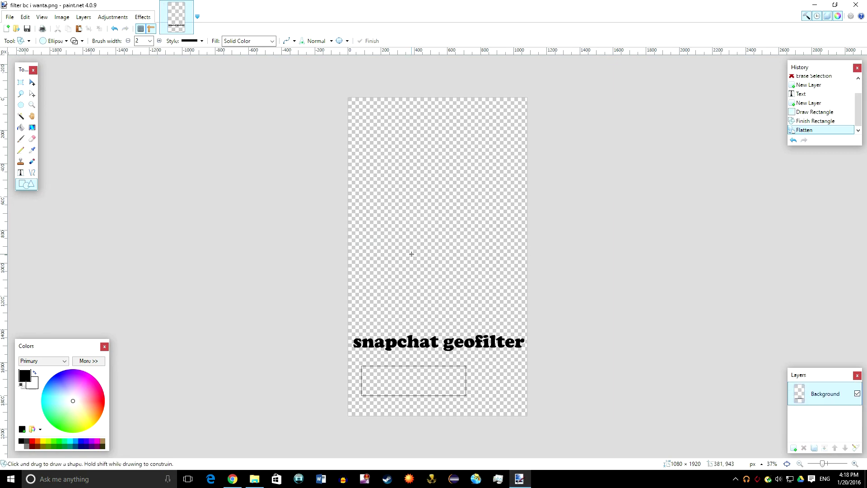
Step: Preview the saved filter bc i wanta image from the desktop, then close it
key(super+d)
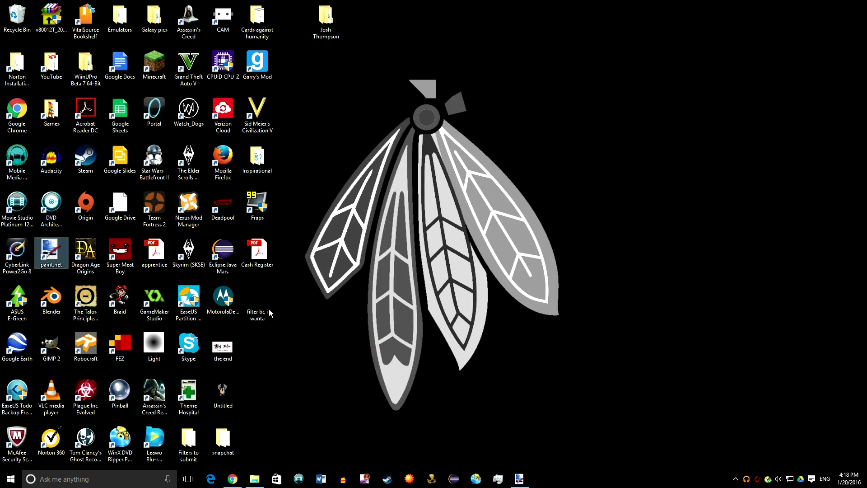
double_click(269, 309)
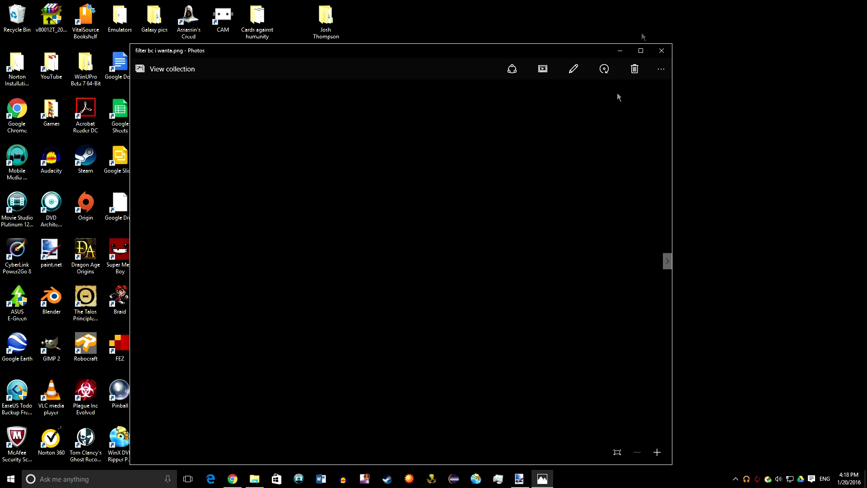
click(662, 50)
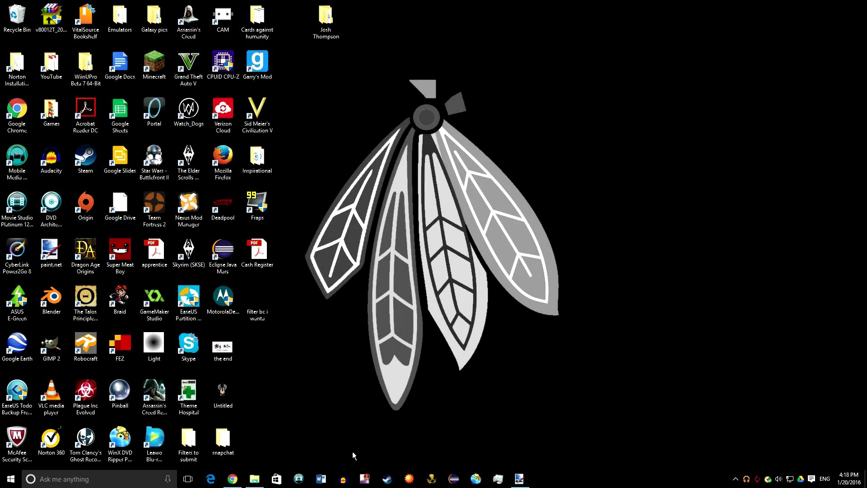
Step: Open the submission page in Chrome and upload filter bc i wanta as the geofilter image
click(233, 480)
click(426, 400)
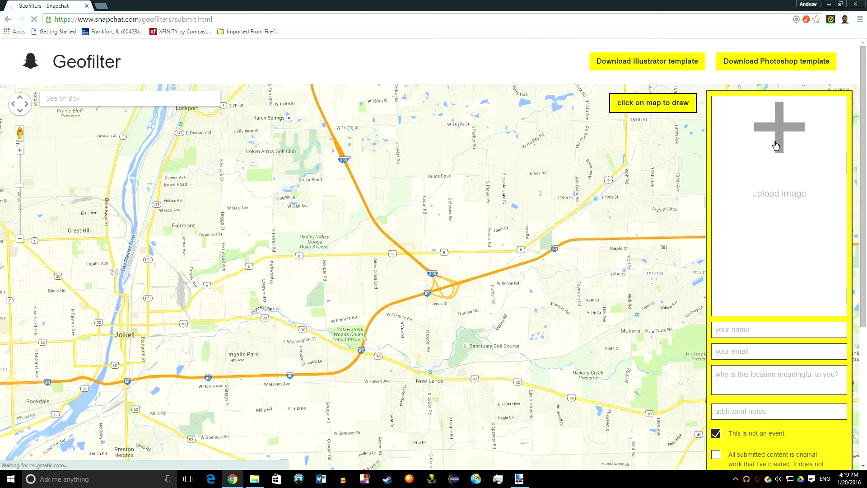
click(769, 225)
scroll(232, 151, down, 5)
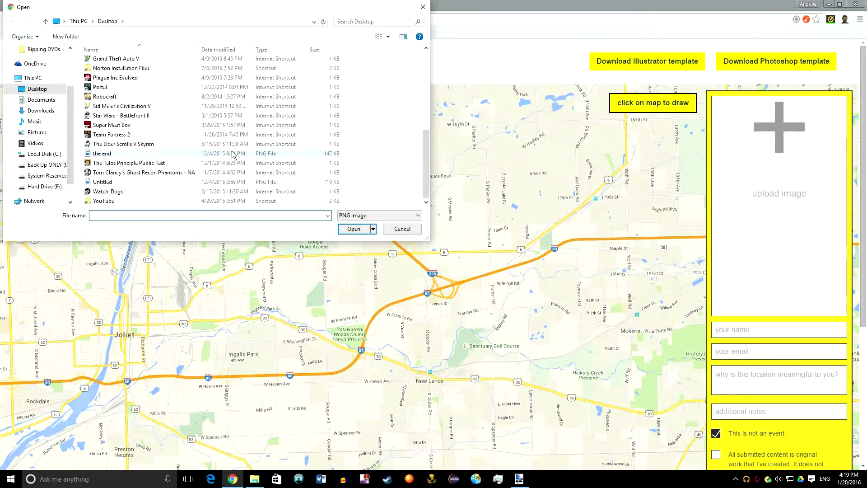
scroll(135, 164, up, 2)
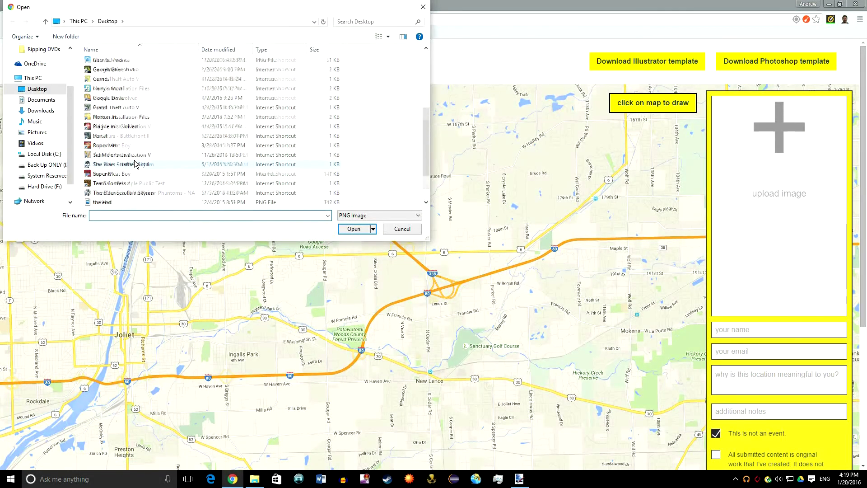
click(131, 88)
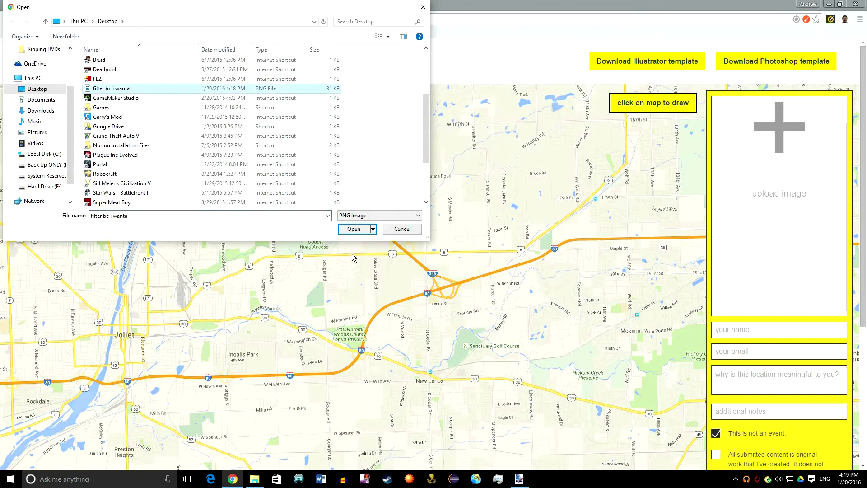
click(353, 229)
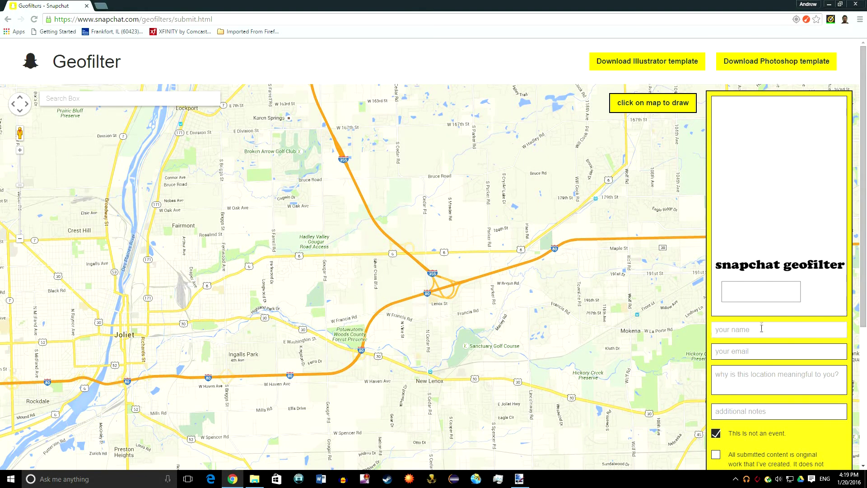
scroll(750, 253, down, 2)
Step: Work in the location description and notes fields, leaving the filter marked not an event
scroll(750, 254, down, 1)
click(730, 240)
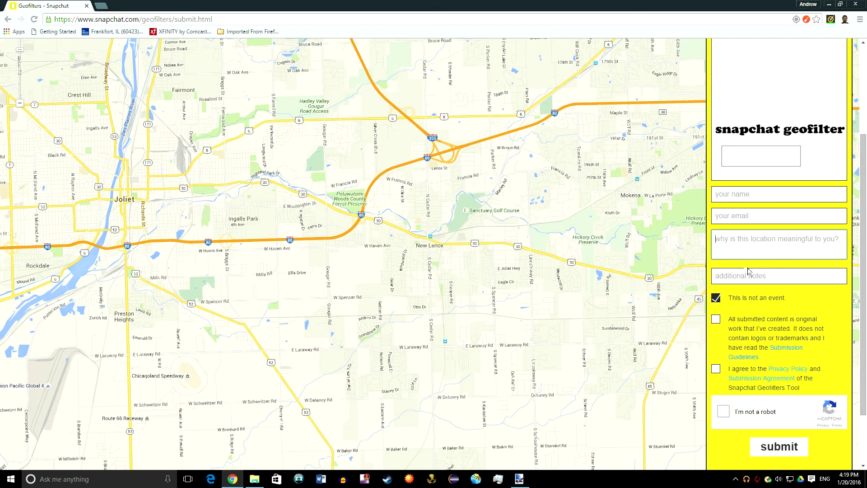
click(776, 281)
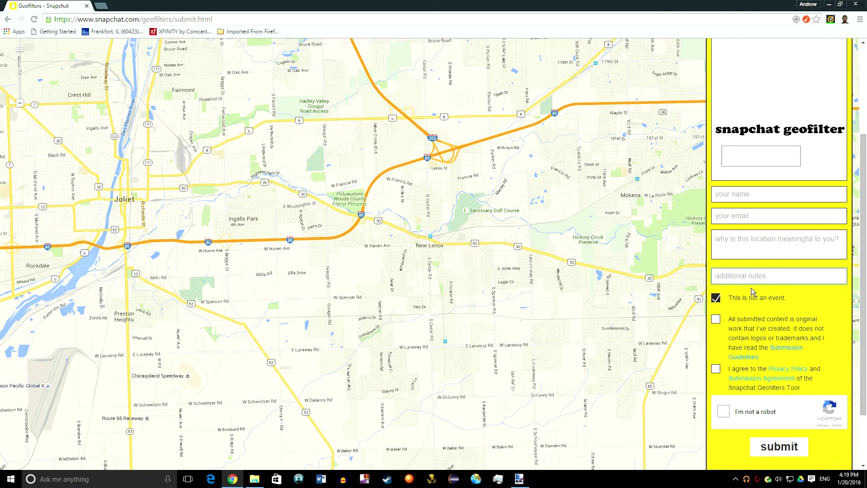
key(shift+Tab)
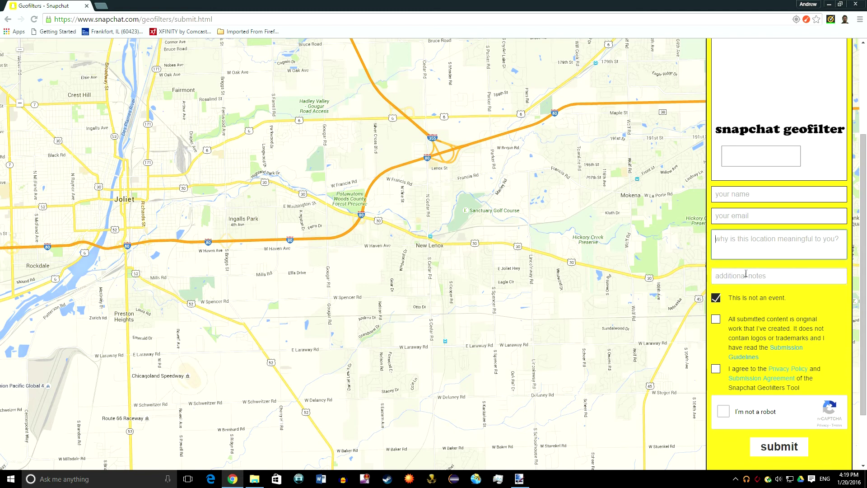
click(746, 275)
click(717, 299)
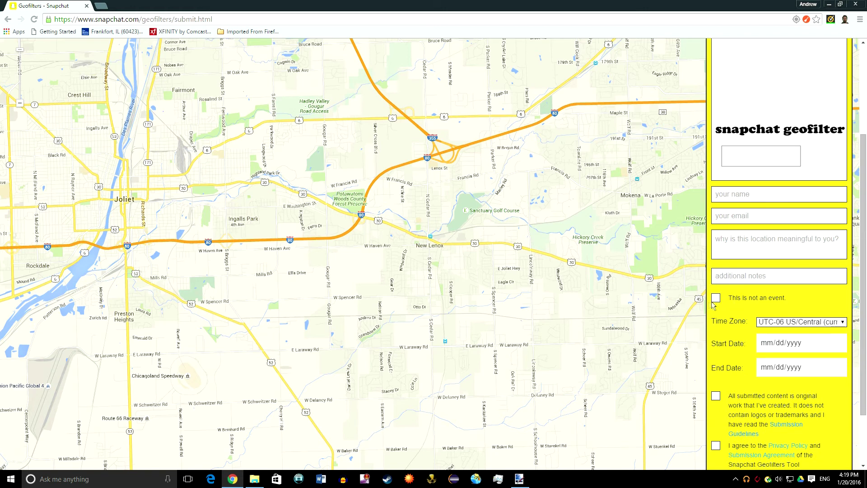
click(716, 299)
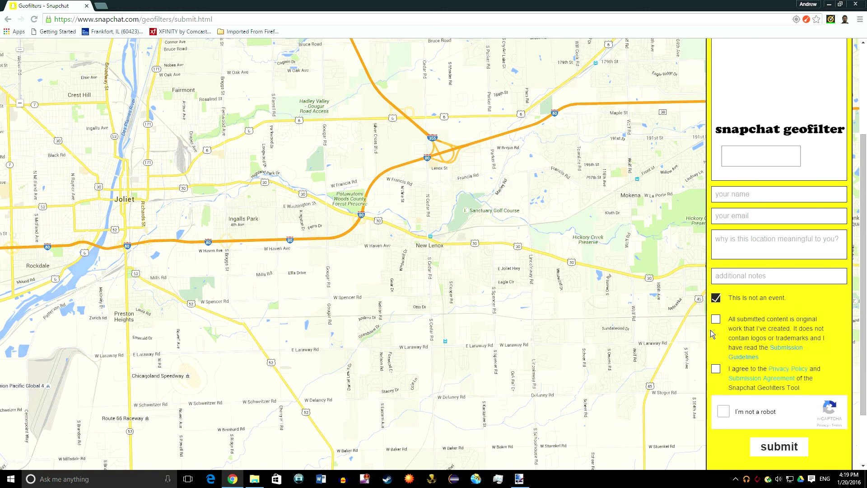
Step: Tick the originality and privacy agreements, pass the reCAPTCHA, and submit the geofilter
scroll(711, 330, down, 2)
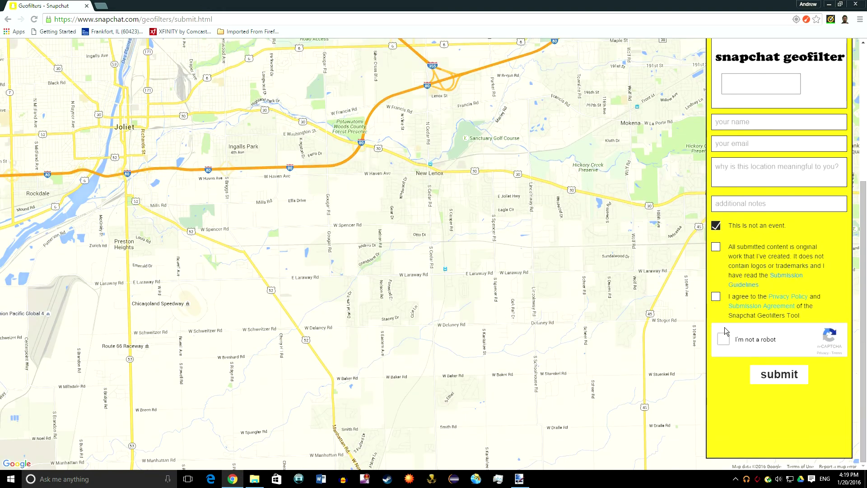
click(716, 247)
click(716, 296)
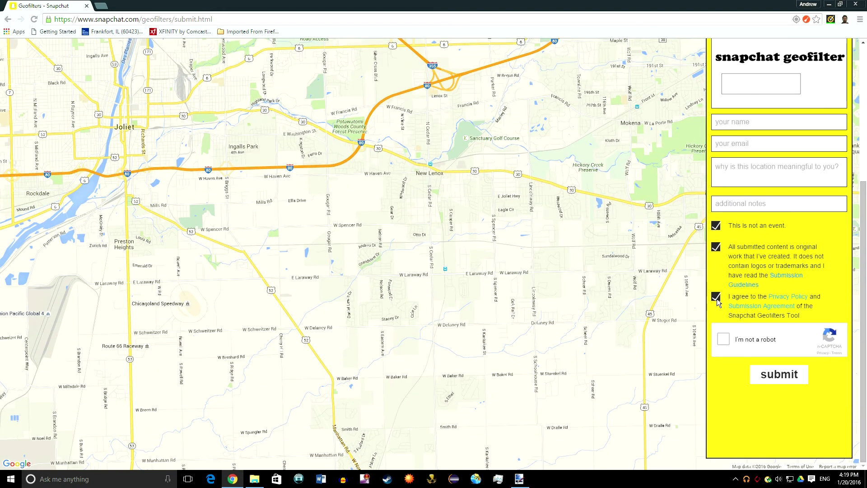
click(724, 339)
scroll(748, 321, up, 5)
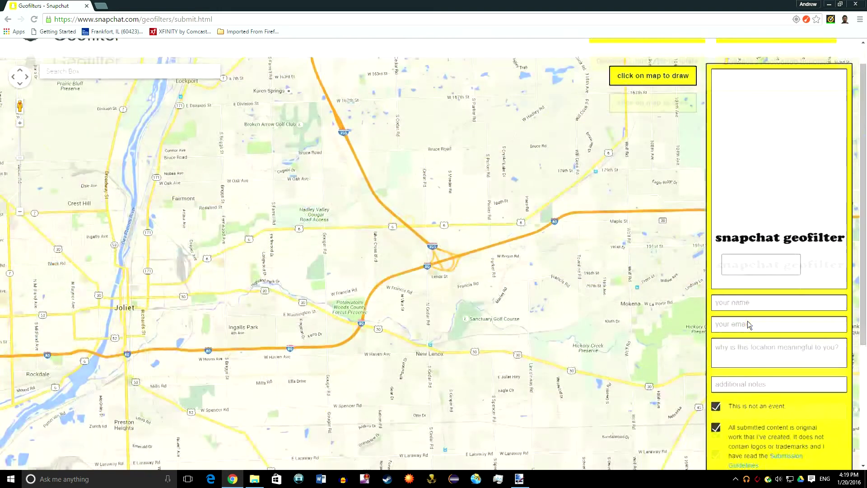
scroll(747, 321, down, 2)
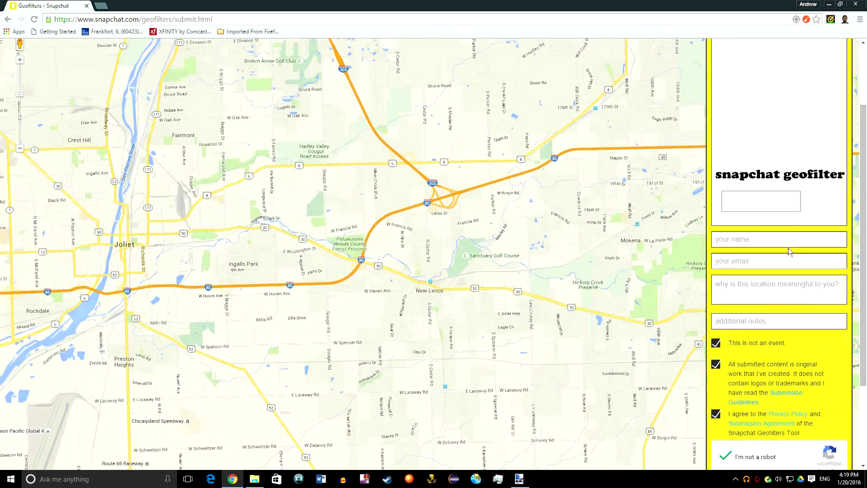
scroll(782, 316, down, 3)
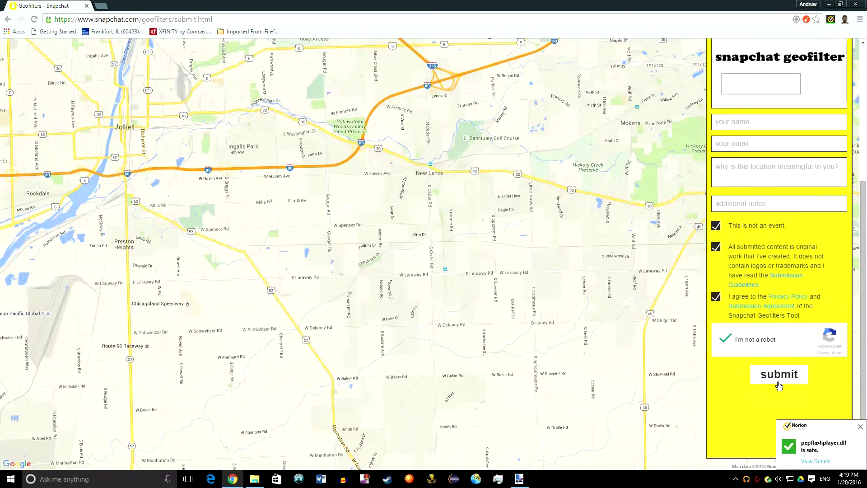
click(778, 381)
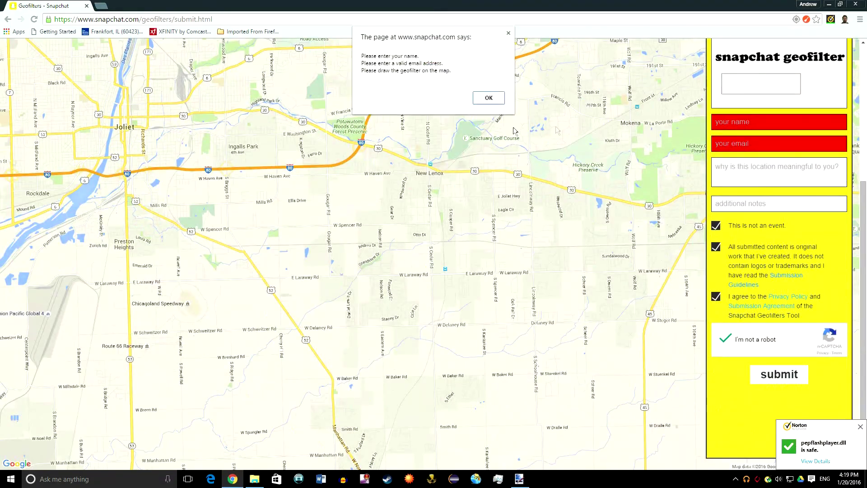
Step: Dismiss the validation warning and zoom the map out to the United States
click(489, 98)
scroll(575, 180, up, 1)
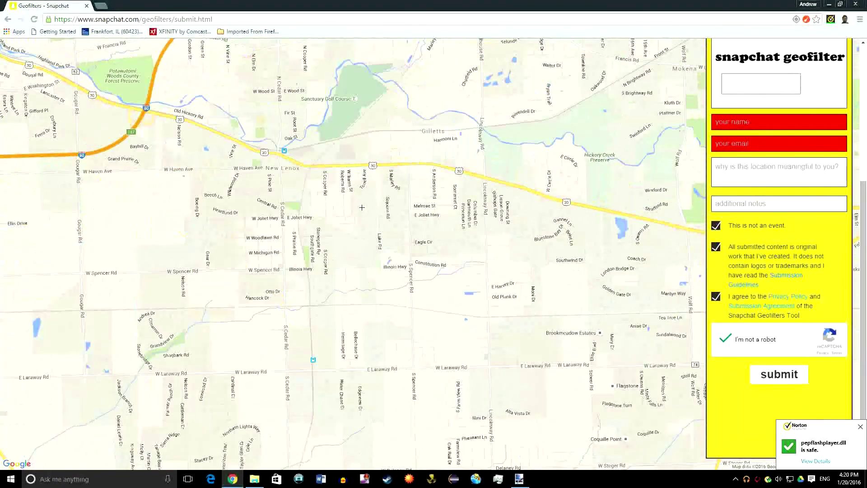
scroll(362, 207, down, 7)
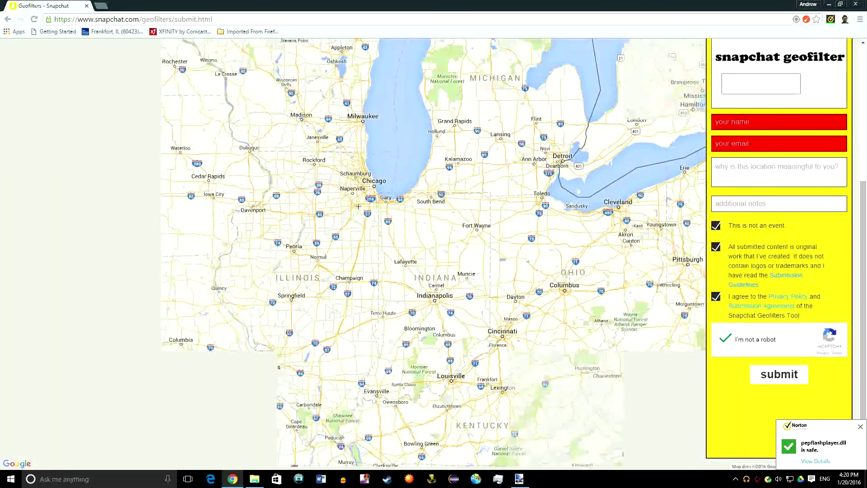
scroll(441, 244, down, 1)
scroll(225, 183, up, 2)
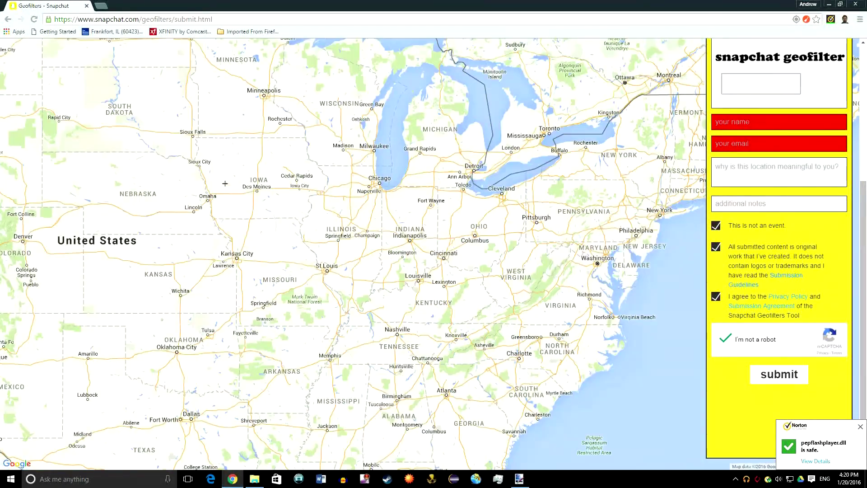
Step: Draw a closed geofence around Missouri through Iowa, Arkansas, Tennessee, Kentucky and Indiana, then resubmit
click(350, 218)
click(253, 204)
click(229, 276)
click(265, 335)
click(414, 338)
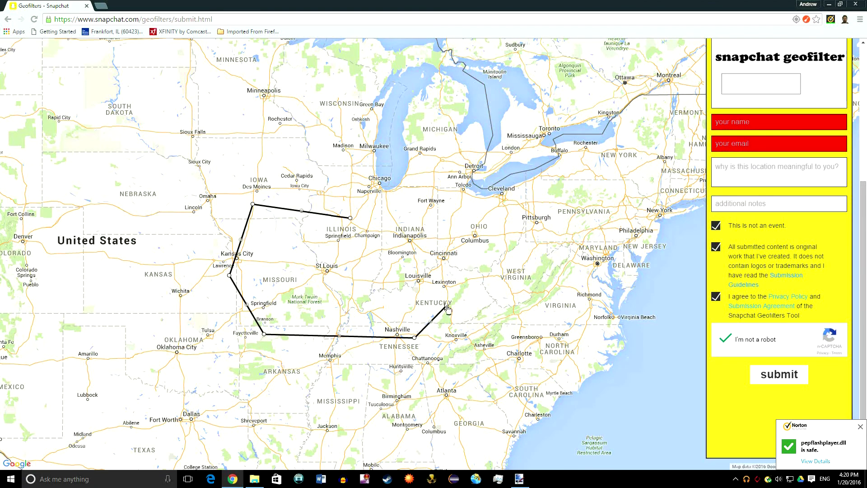
click(447, 305)
click(396, 246)
click(353, 225)
click(350, 218)
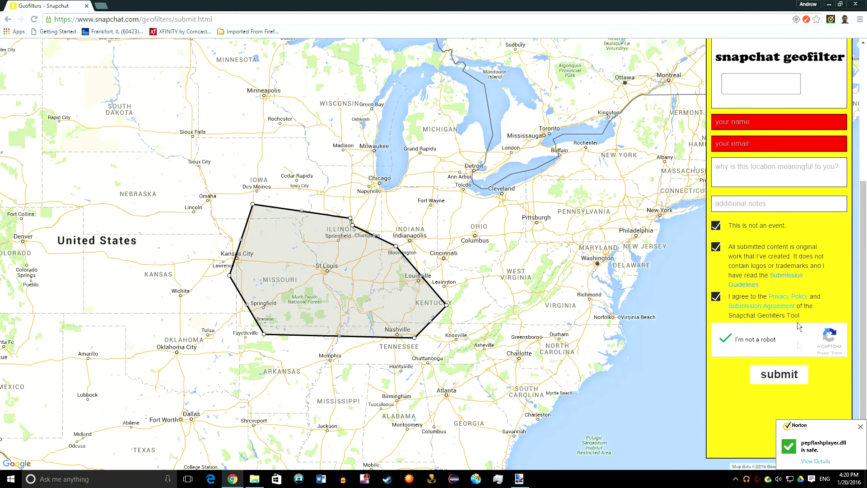
click(783, 378)
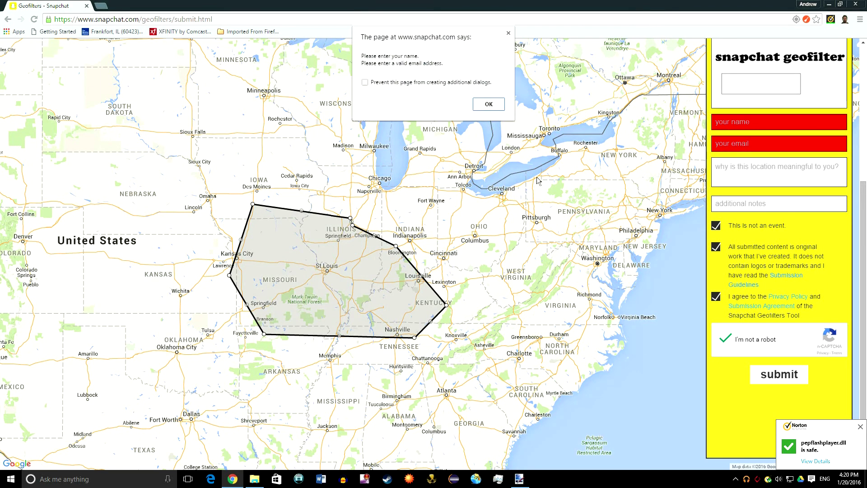
Step: Dismiss the missing name and e-mail warning and center the Missouri geofence on the map
click(489, 104)
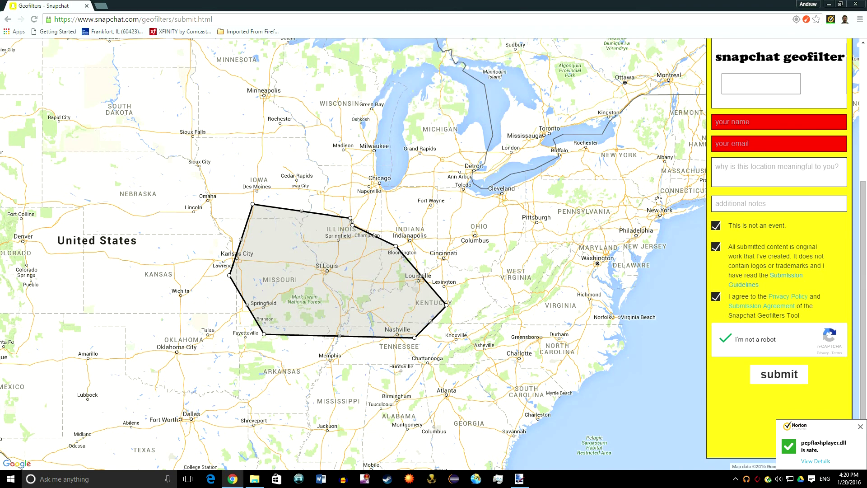
scroll(775, 198, up, 5)
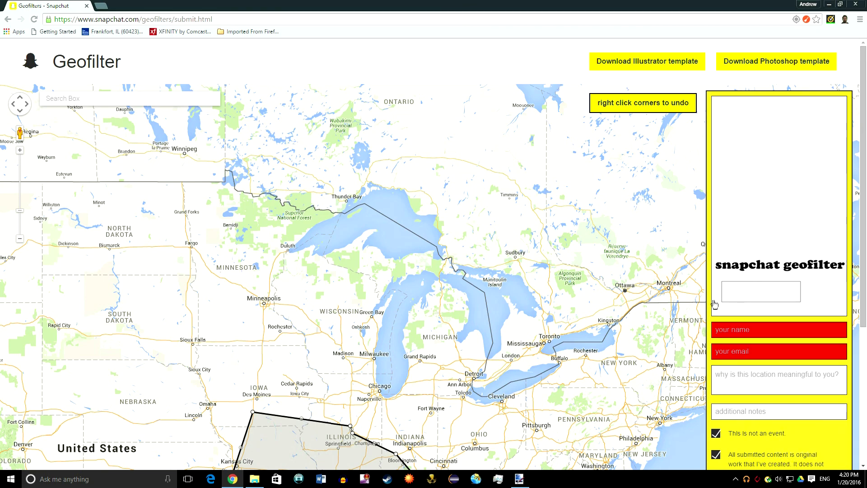
scroll(463, 348, down, 1)
drag(389, 351, 396, 275)
scroll(393, 325, up, 1)
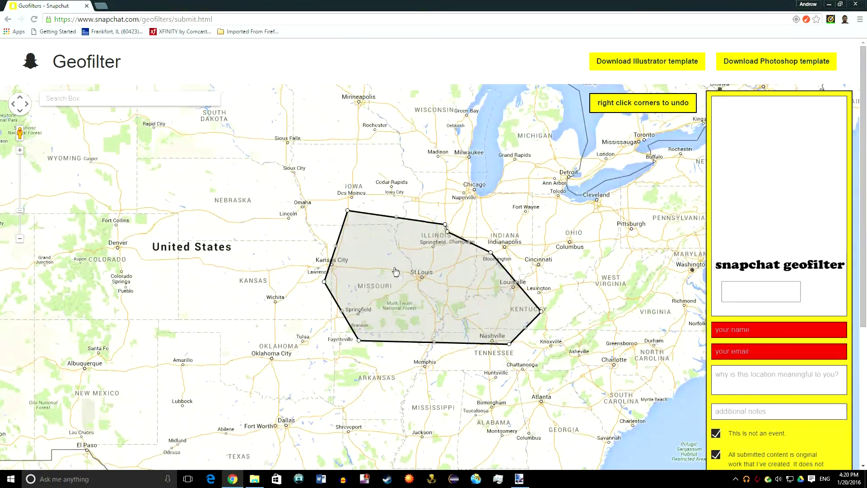